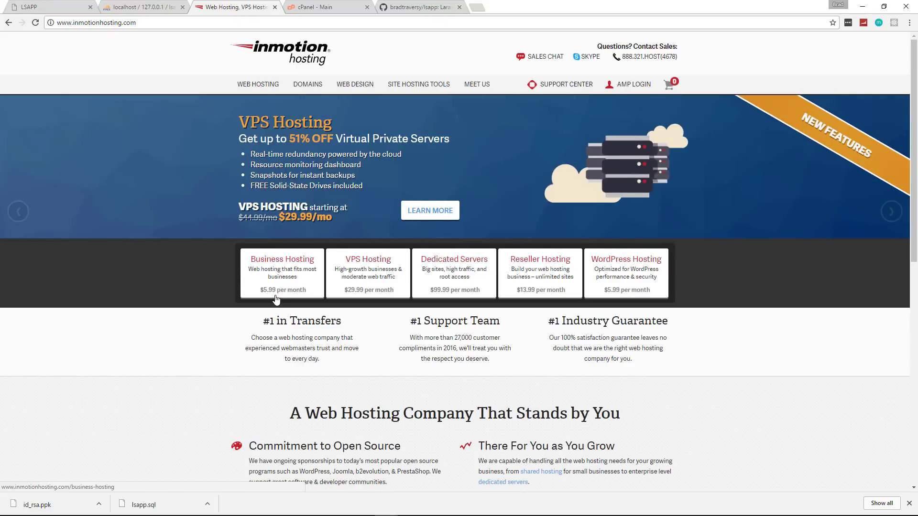
Load the primary domain codeskillet.com in a new tab, then return to the local LSAPP tab.
click(324, 8)
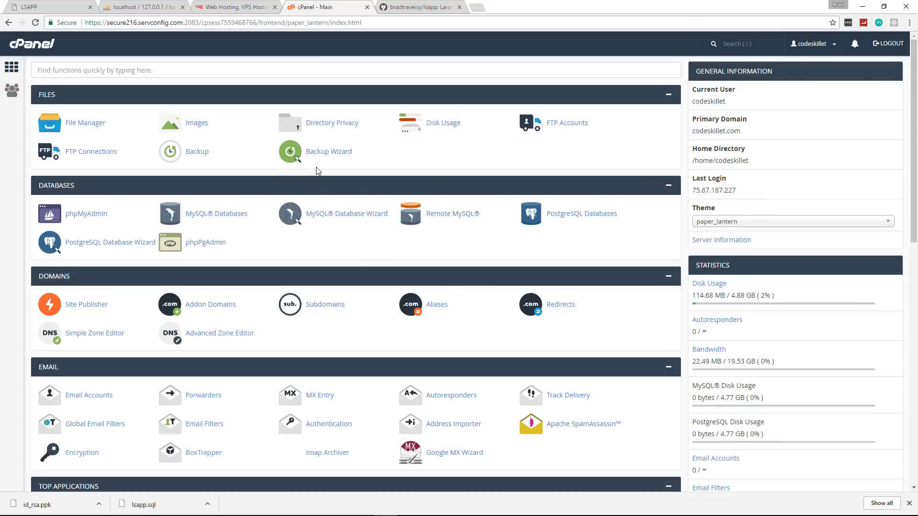
drag(741, 135, 691, 132)
click(476, 8)
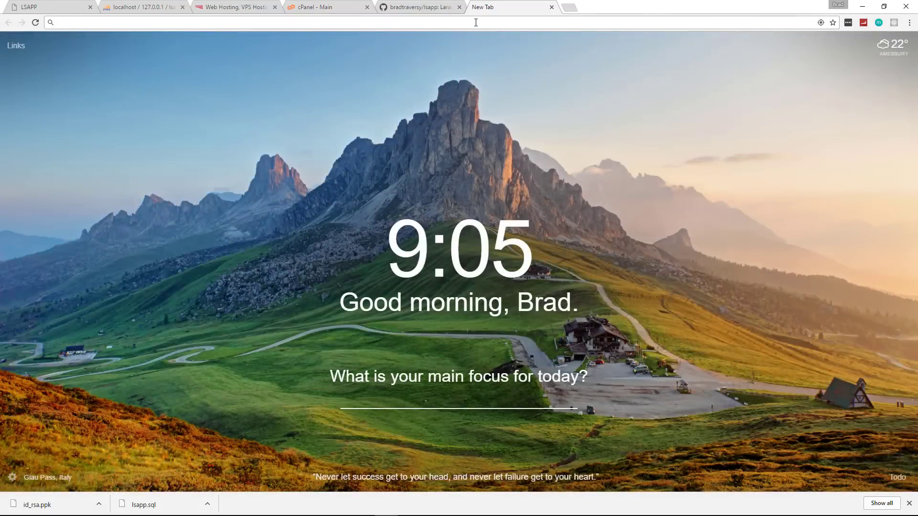
text(codeskillet.com)
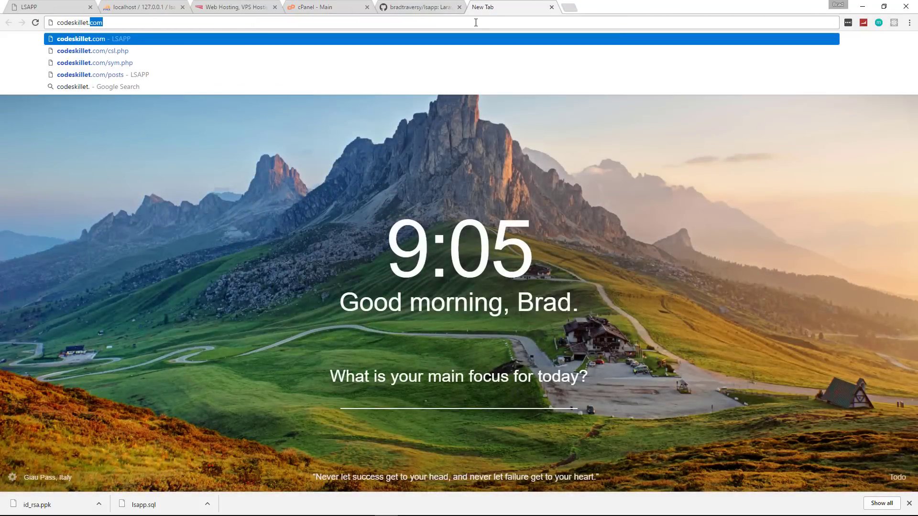
key(Return)
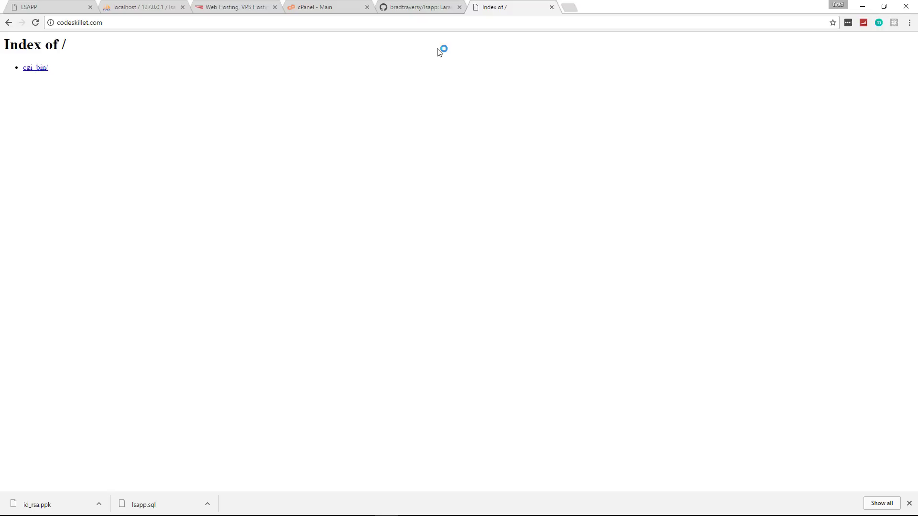
click(50, 8)
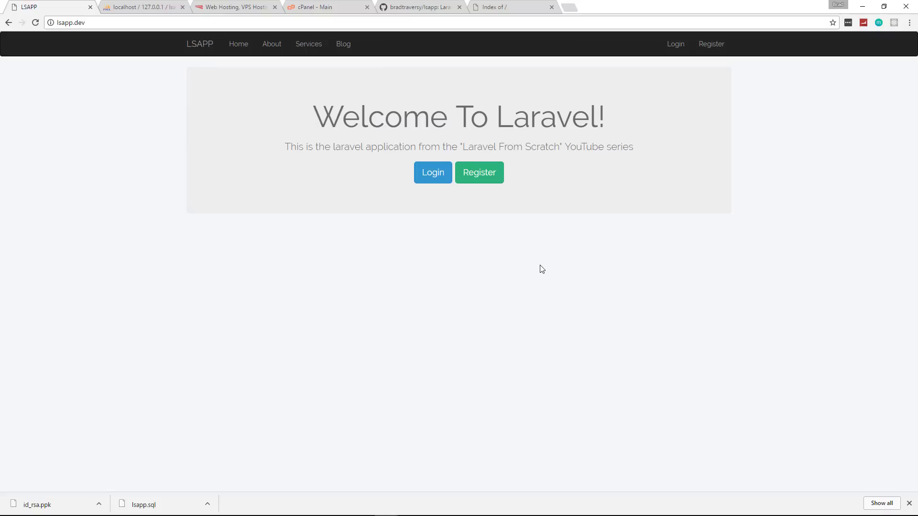
Browse LSAPP's About, Services, Blog, Login, Register and Home pages, then return to cPanel Main.
click(273, 47)
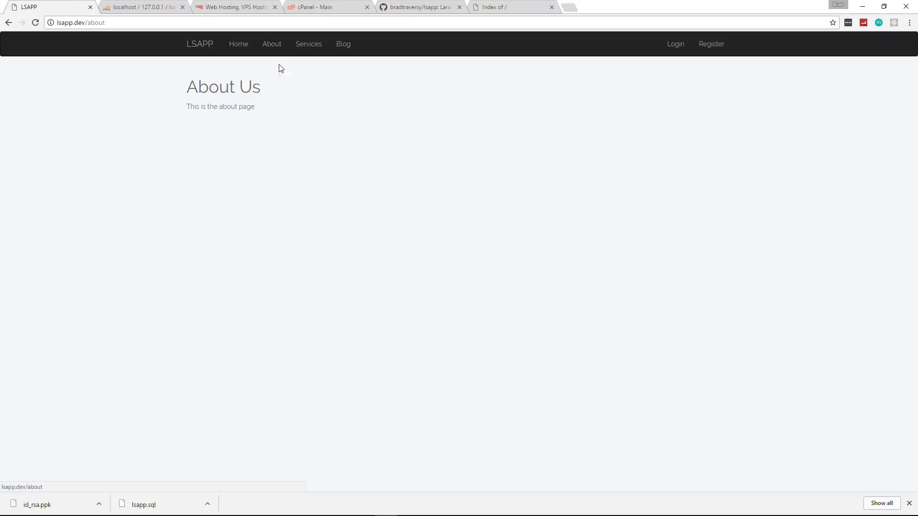
click(309, 45)
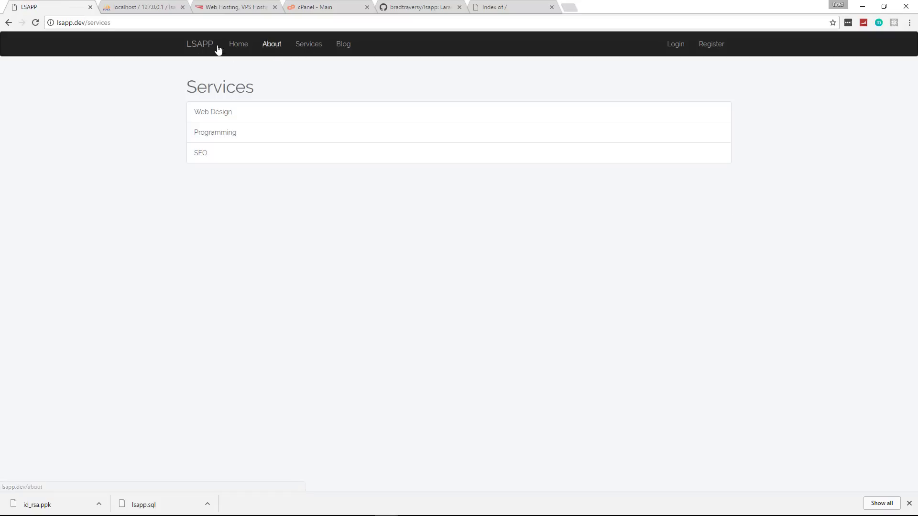
click(342, 45)
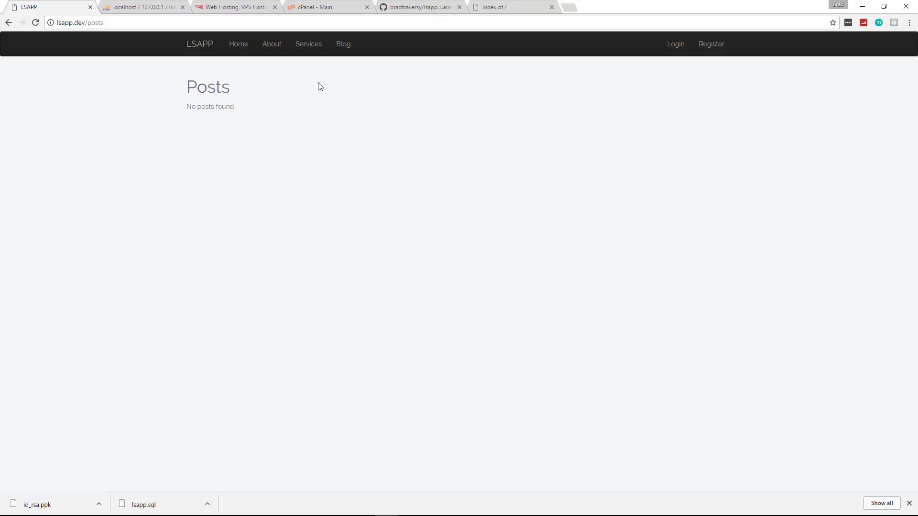
click(677, 46)
click(711, 46)
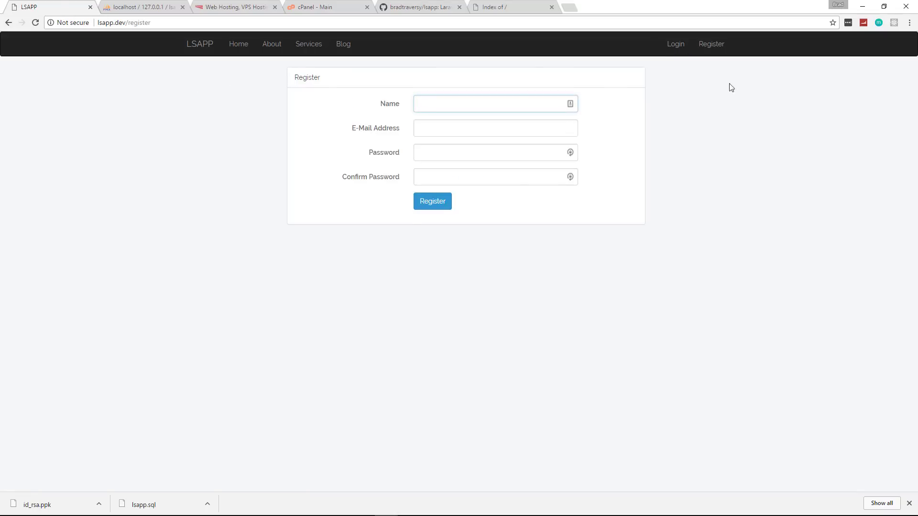
click(239, 45)
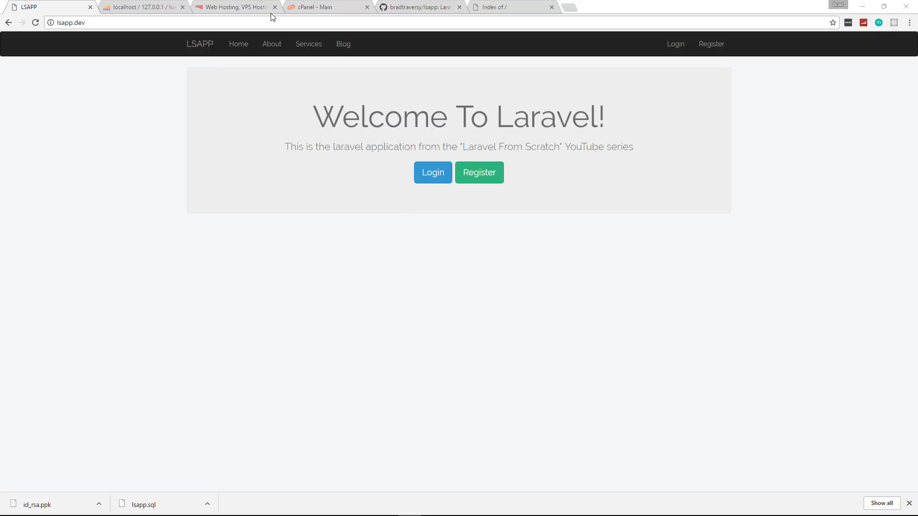
click(314, 7)
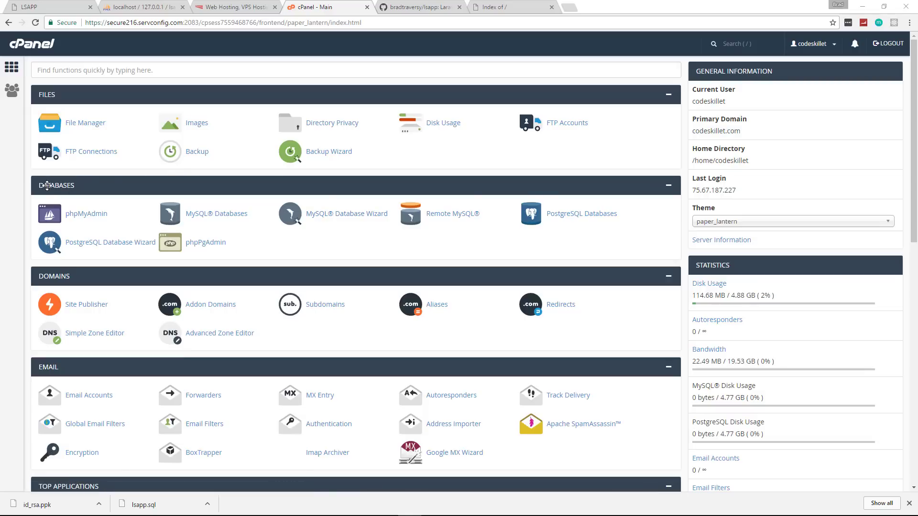
Create the lsapp database with the MySQL Database Wizard.
click(364, 218)
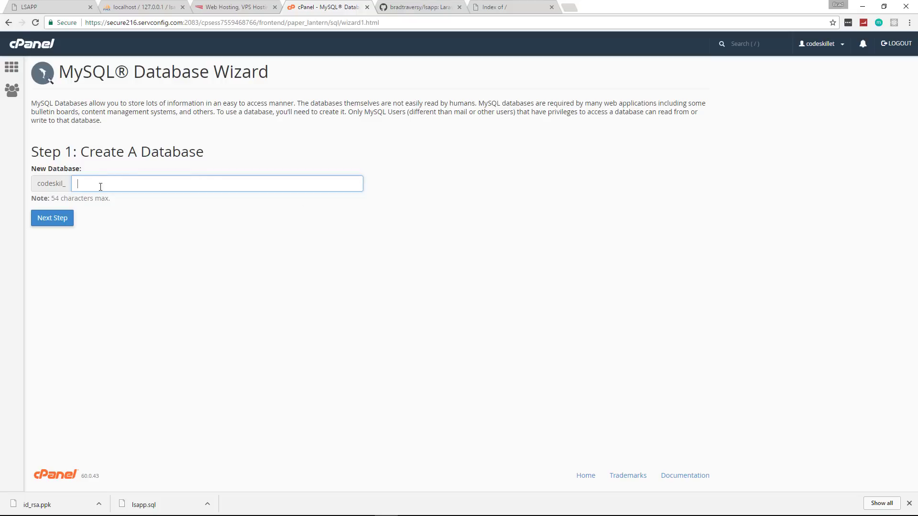
drag(34, 188, 62, 184)
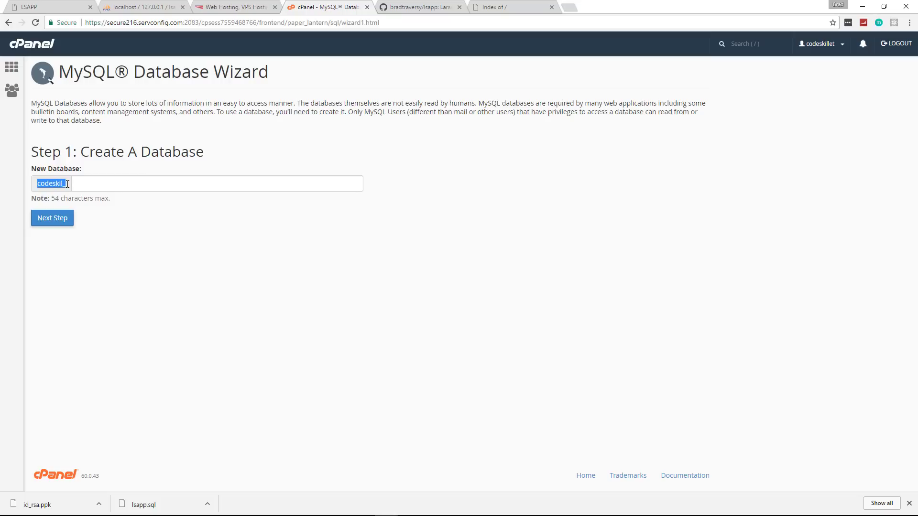
click(96, 184)
text(lsapp)
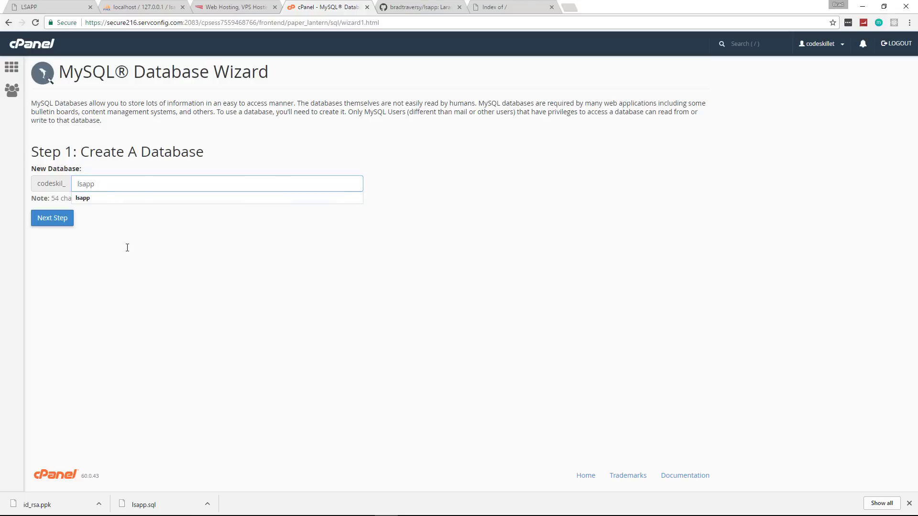
click(63, 219)
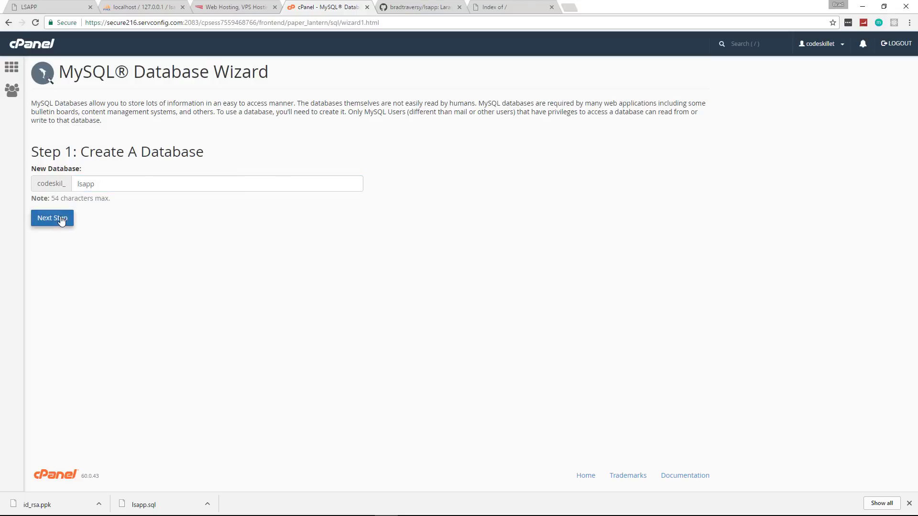
Create the database user lsapp with a password.
click(101, 167)
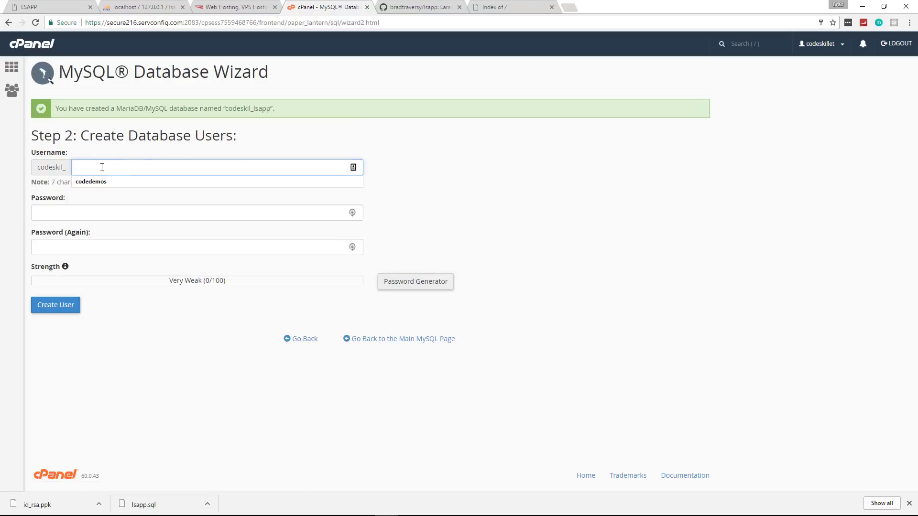
click(88, 216)
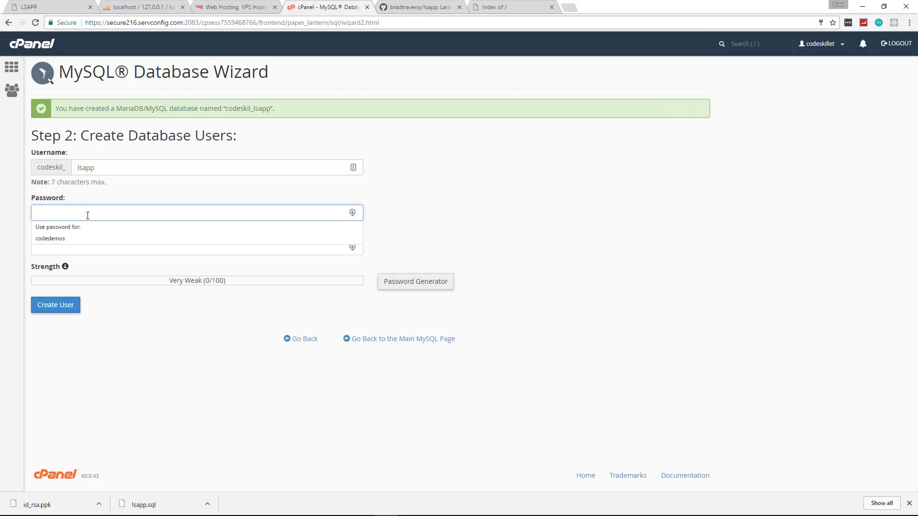
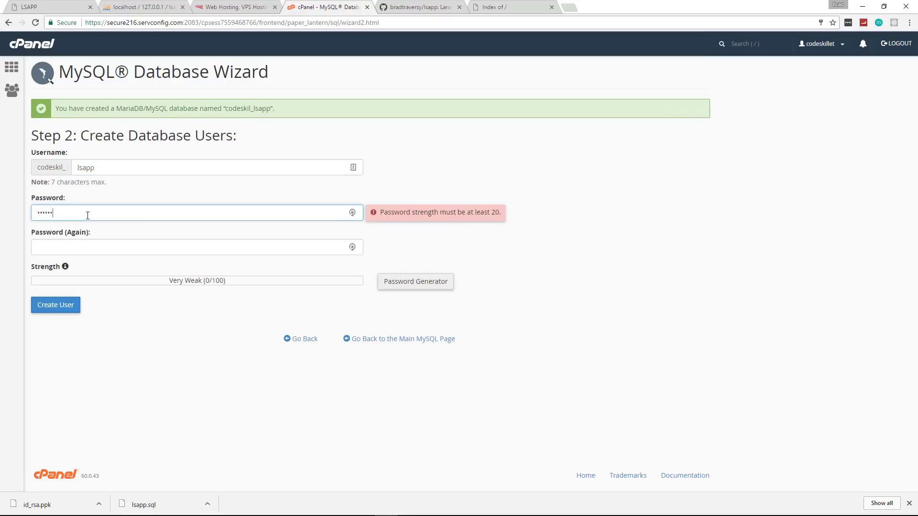
click(105, 251)
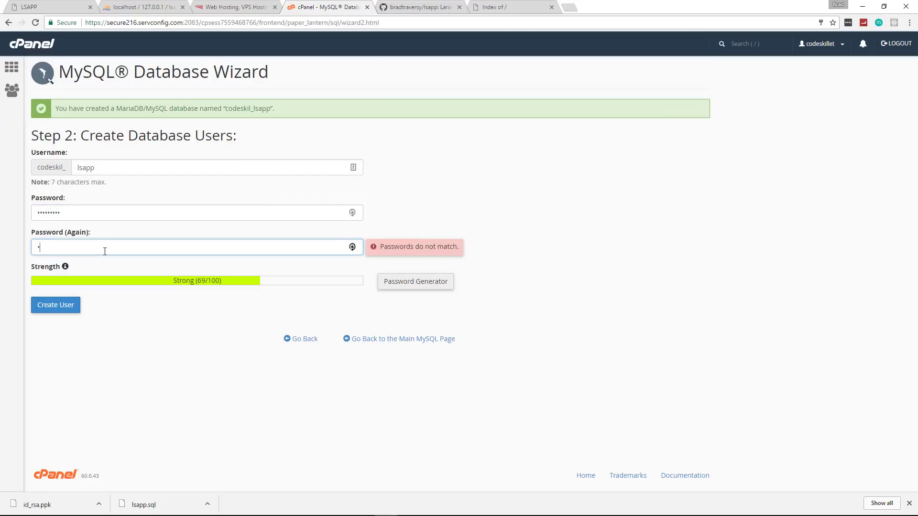
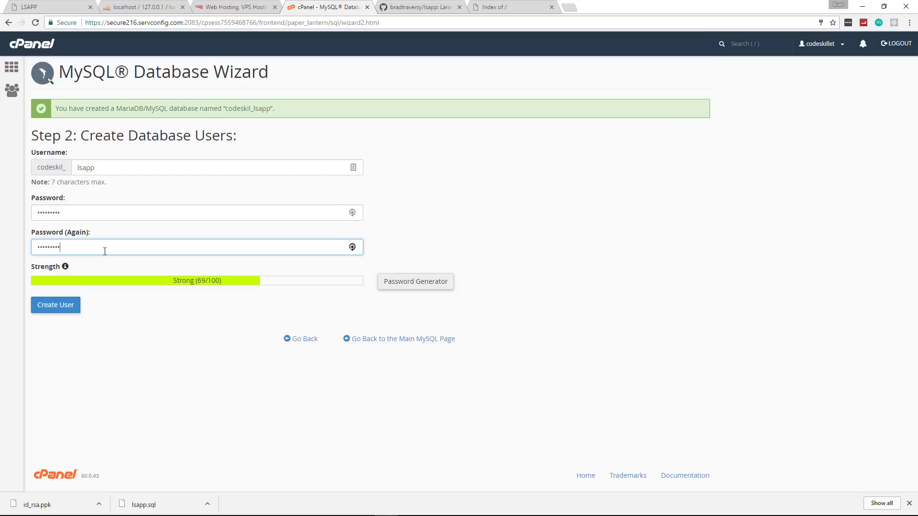
click(62, 310)
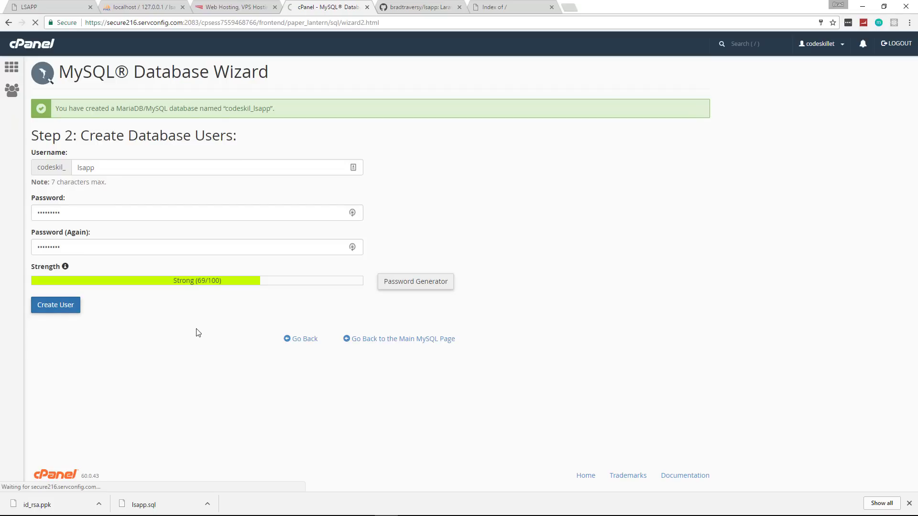
Grant lsapp ALL PRIVILEGES on the database, review the databases overview, and return home.
click(39, 184)
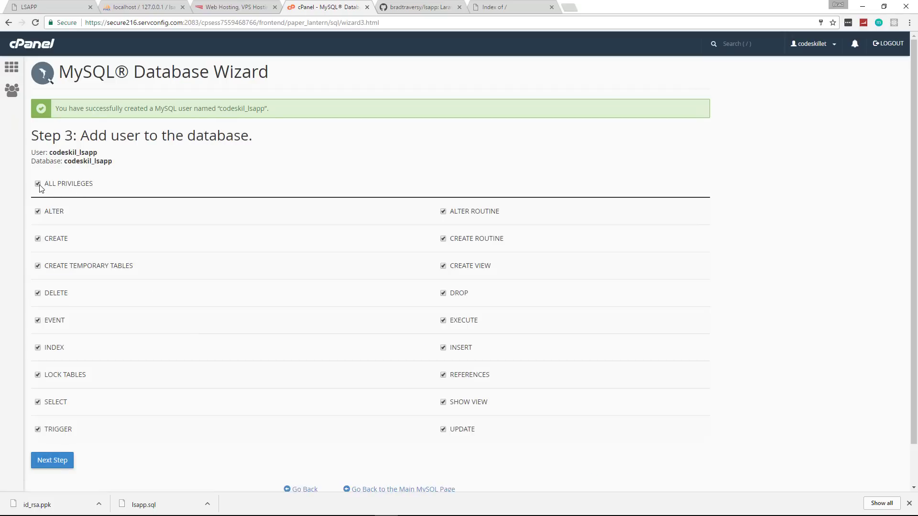
click(70, 463)
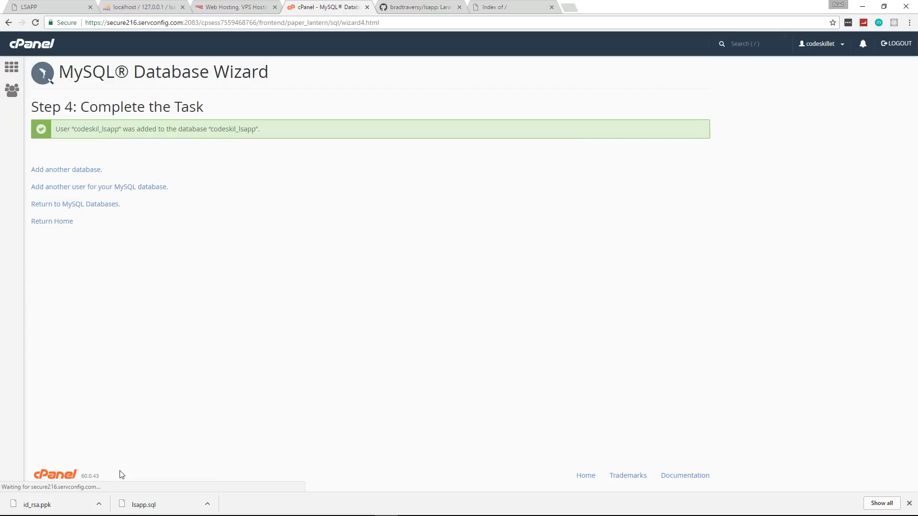
click(93, 207)
scroll(206, 325, down, 3)
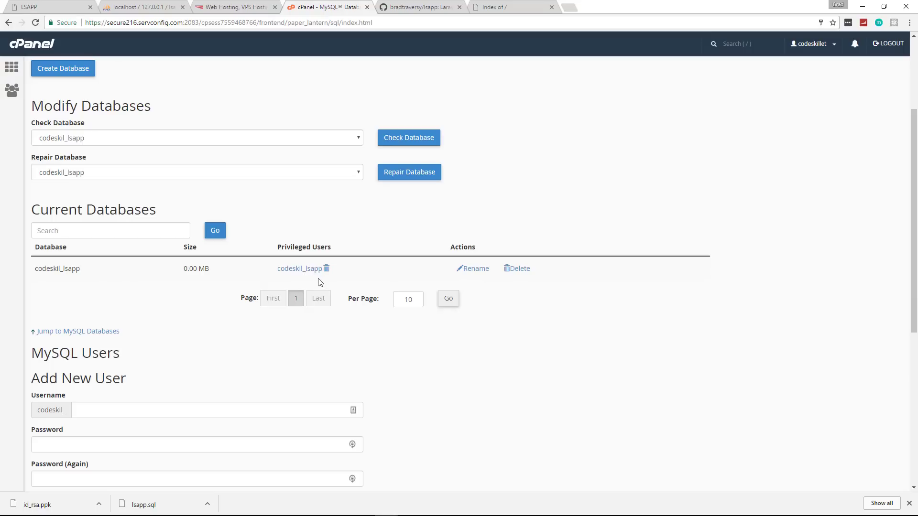
scroll(369, 365, up, 3)
click(21, 50)
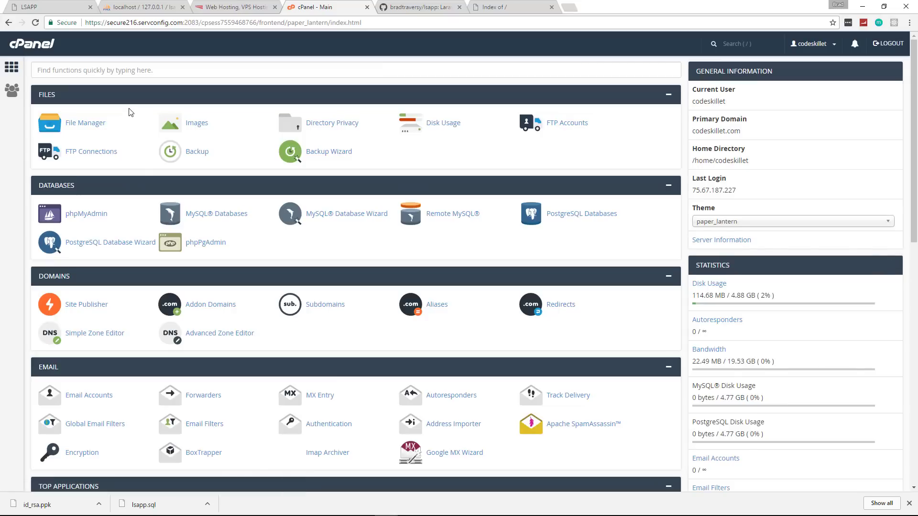
Inspect the local lsapp database's tables, including the users table rows.
click(127, 7)
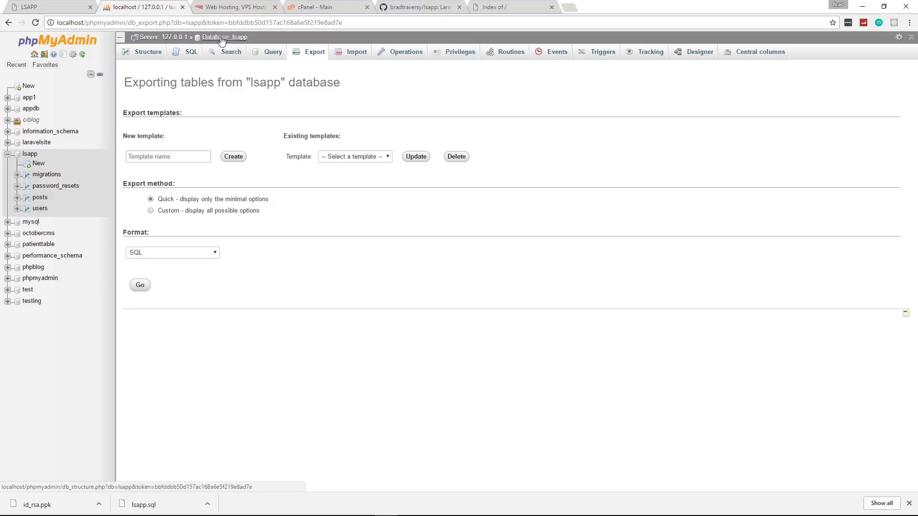
click(224, 37)
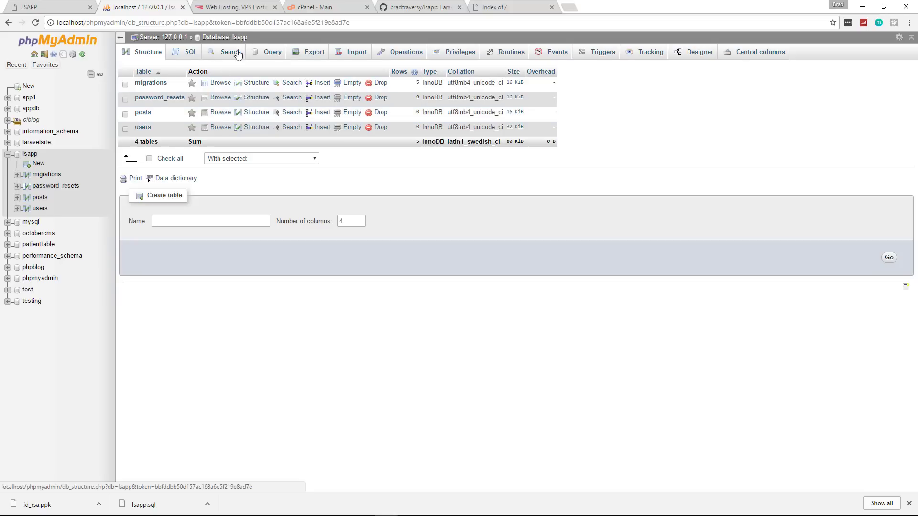
click(143, 128)
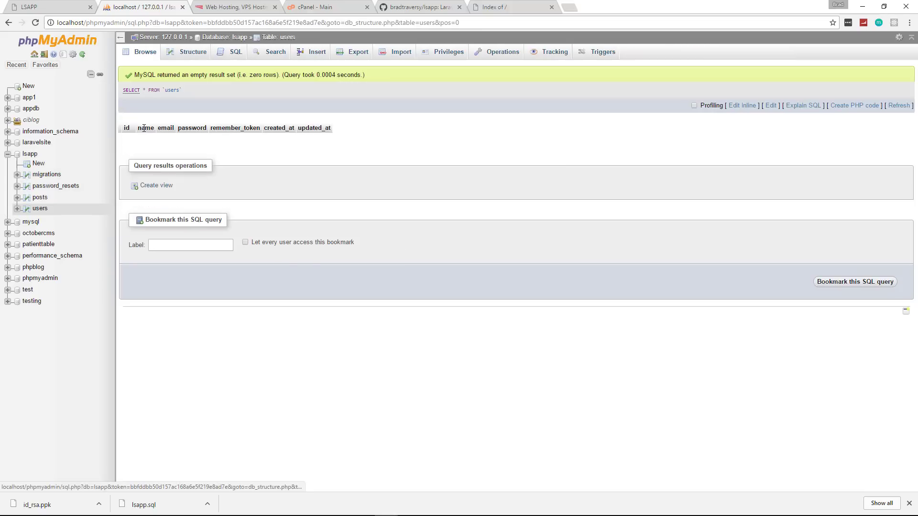
click(9, 23)
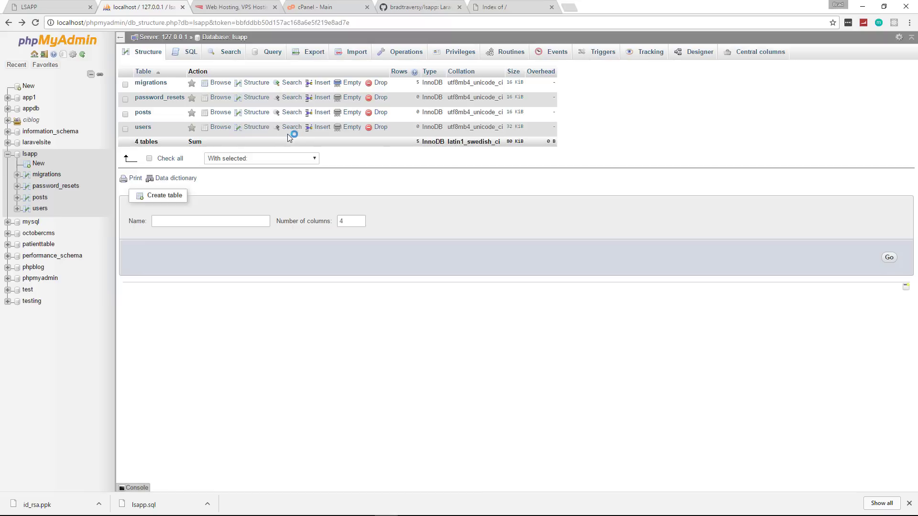
click(228, 38)
Export lsapp as SQL to Desktop\lsapp.sql, replacing the existing file.
click(314, 53)
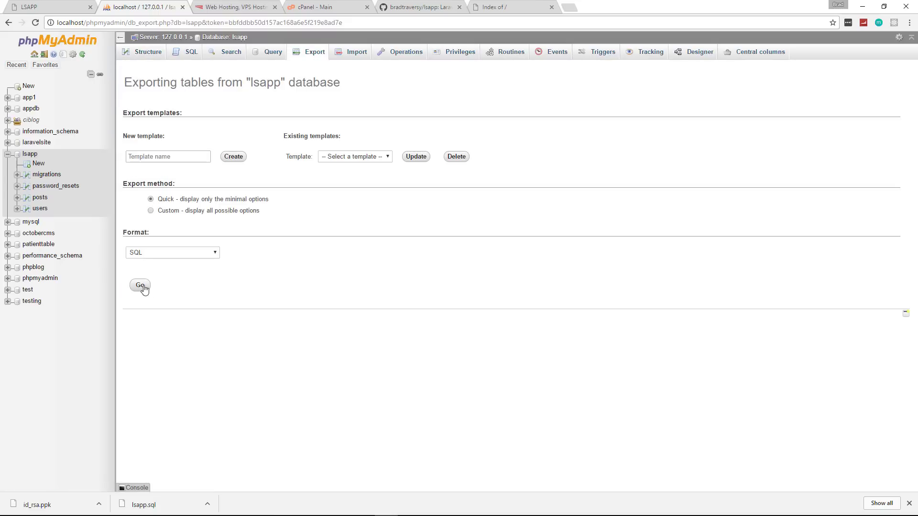
click(141, 286)
click(116, 86)
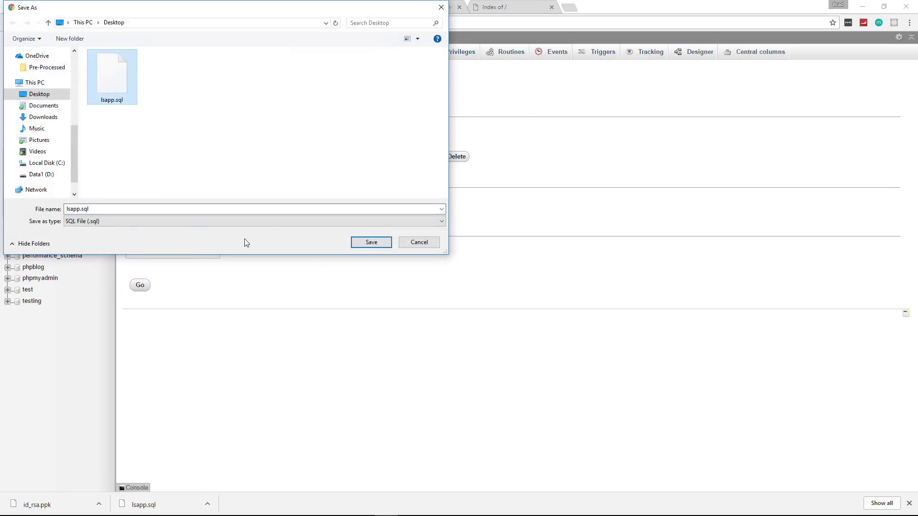
click(84, 209)
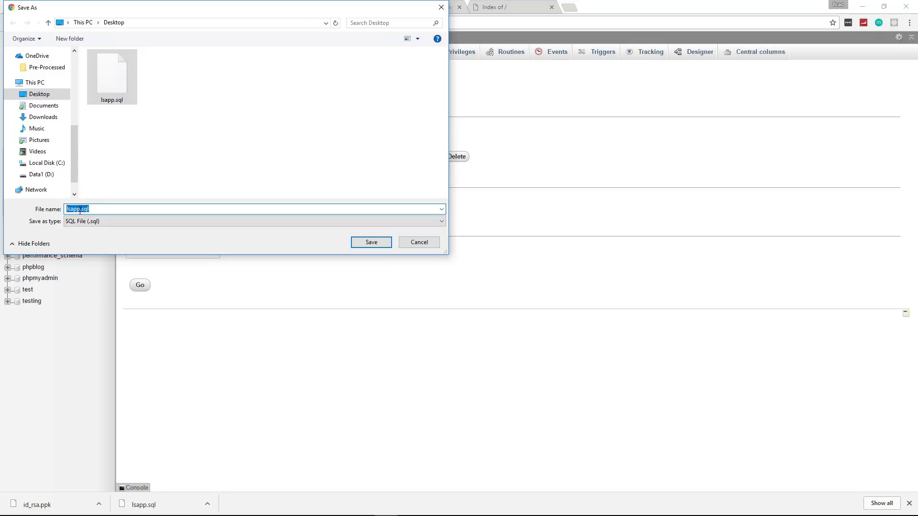
click(377, 246)
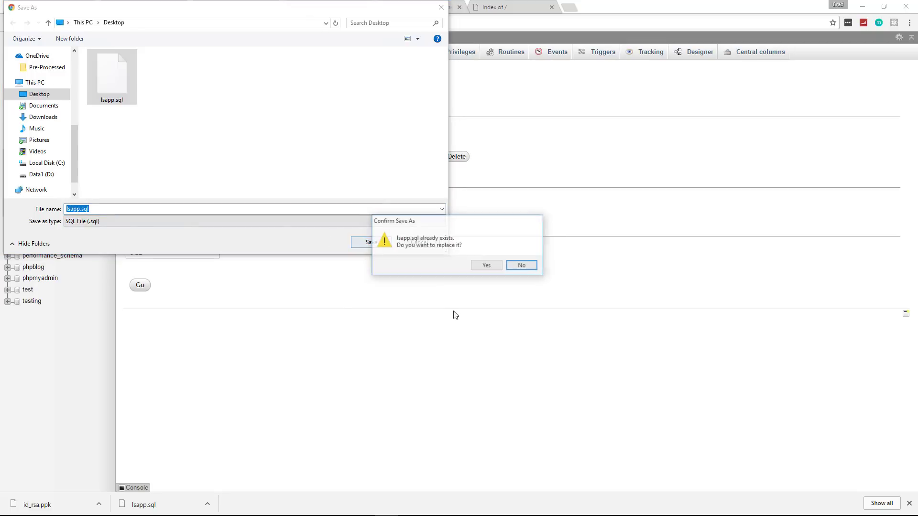
click(482, 265)
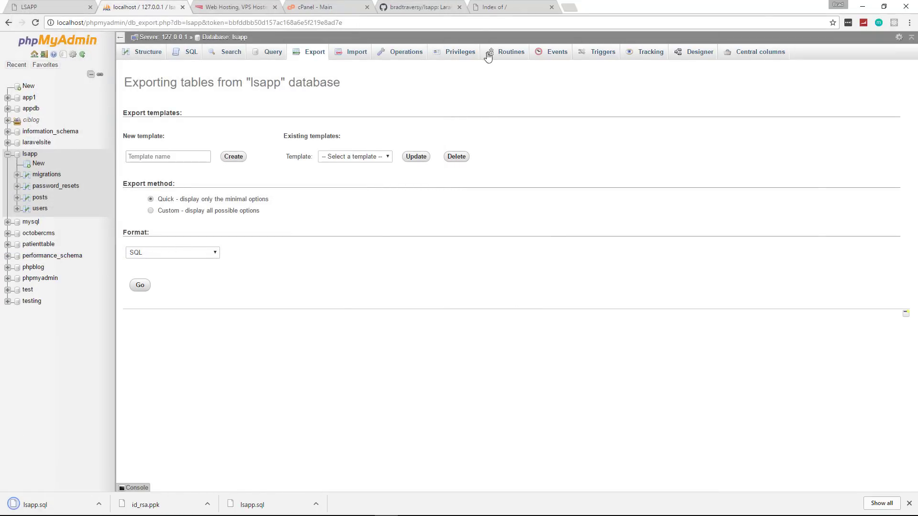
click(490, 7)
Confirm lsapp.sql is in the GitHub repo's _SQL folder.
click(406, 8)
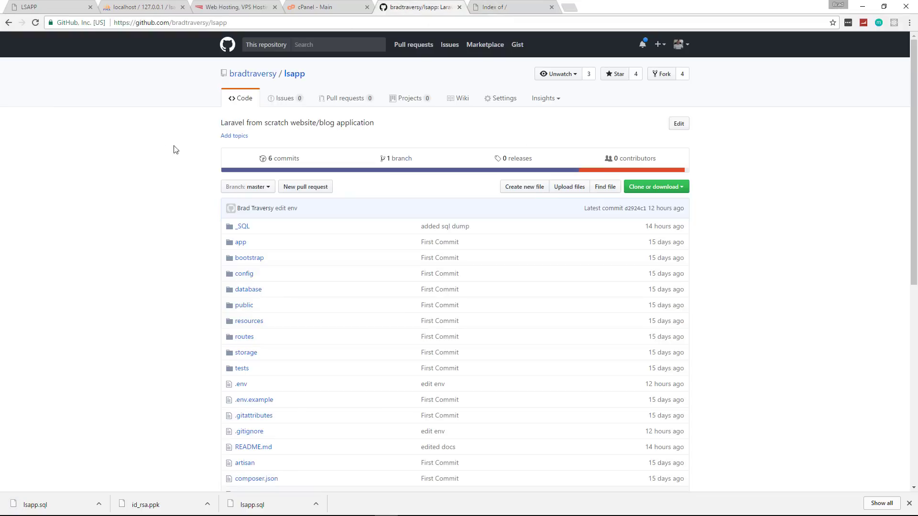
scroll(185, 166, down, 4)
scroll(201, 186, up, 4)
click(243, 229)
click(250, 181)
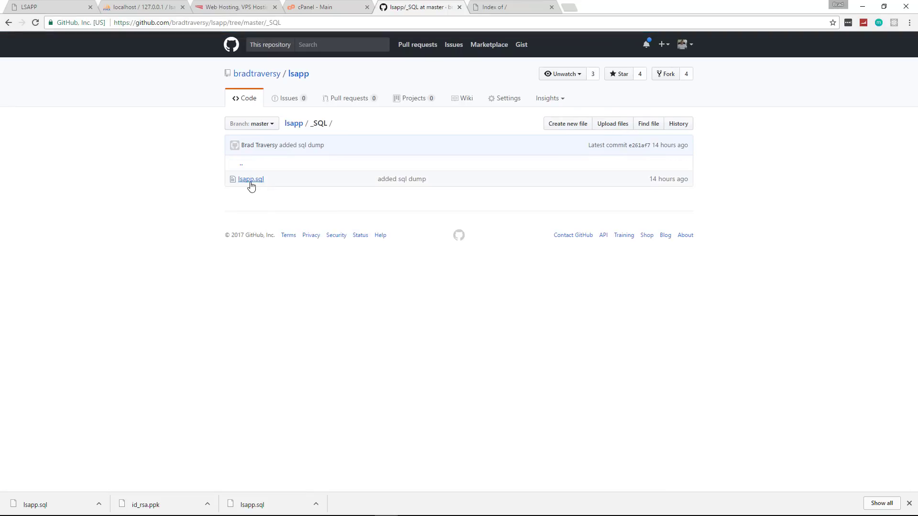
click(8, 24)
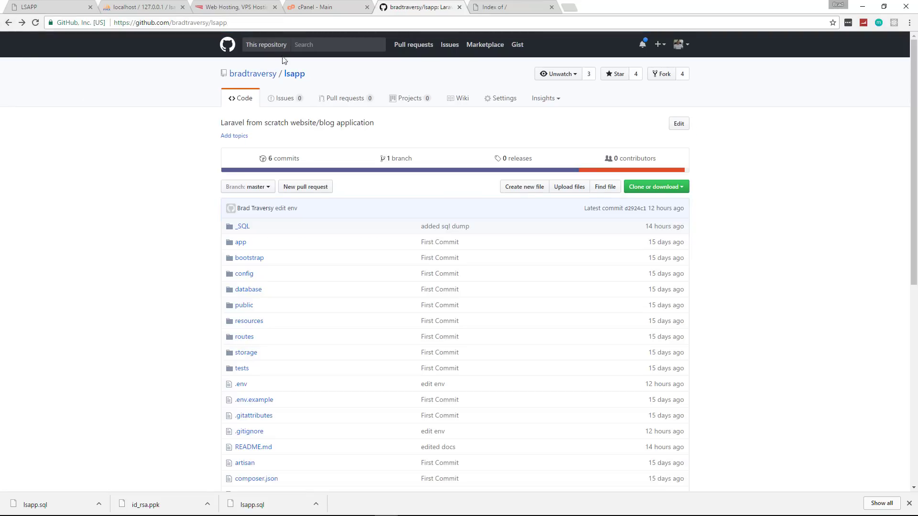
Open the hosting account's phpMyAdmin from the cPanel main page.
click(336, 8)
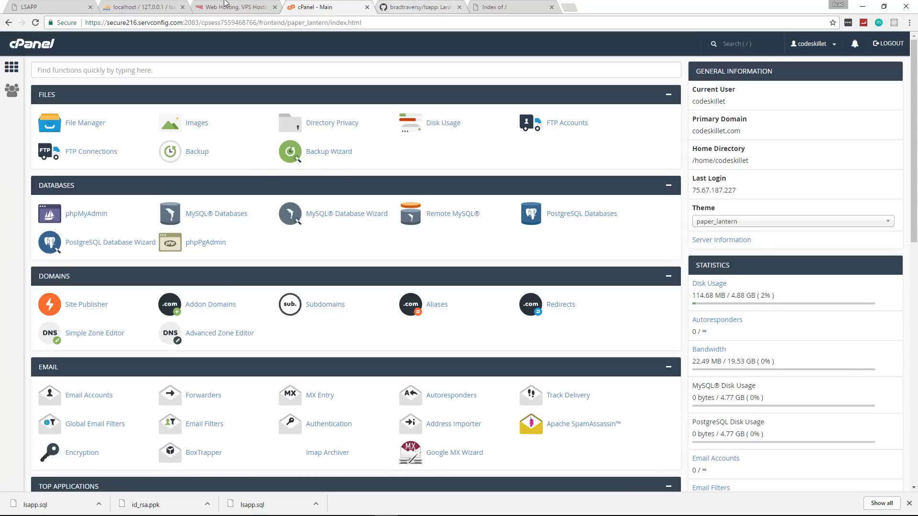
click(150, 6)
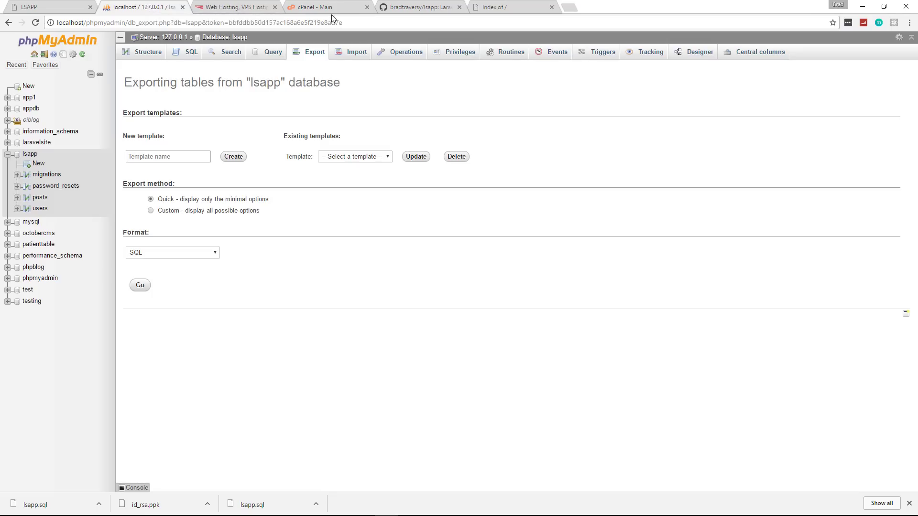
click(313, 8)
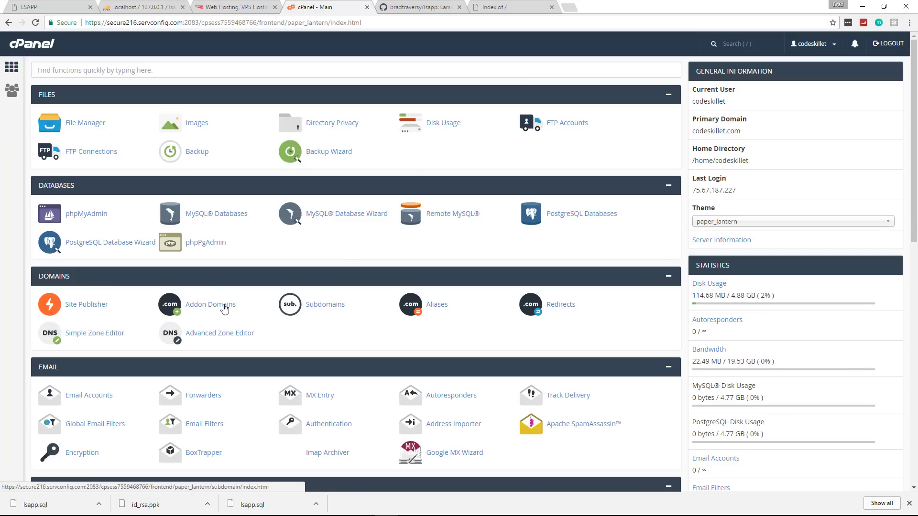
click(86, 216)
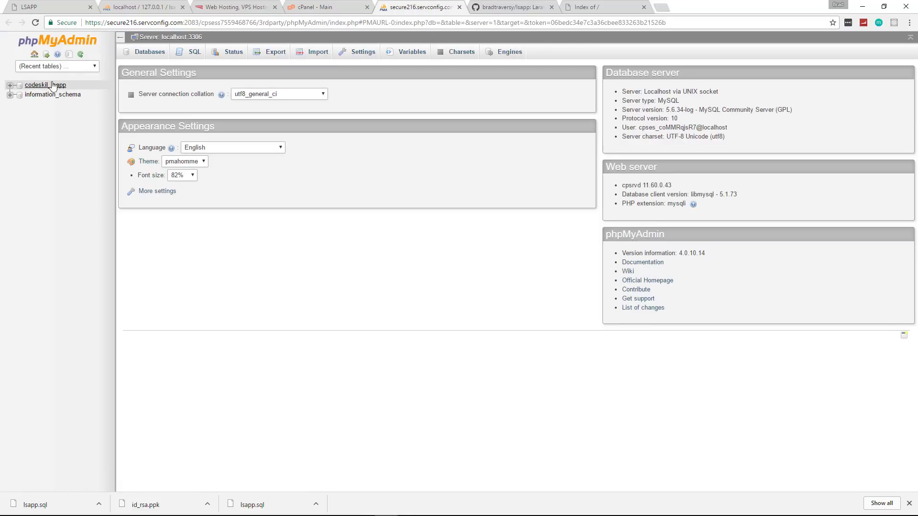
Select codeskil_lsapp in the hosting phpMyAdmin sidebar, showing no tables yet.
click(35, 86)
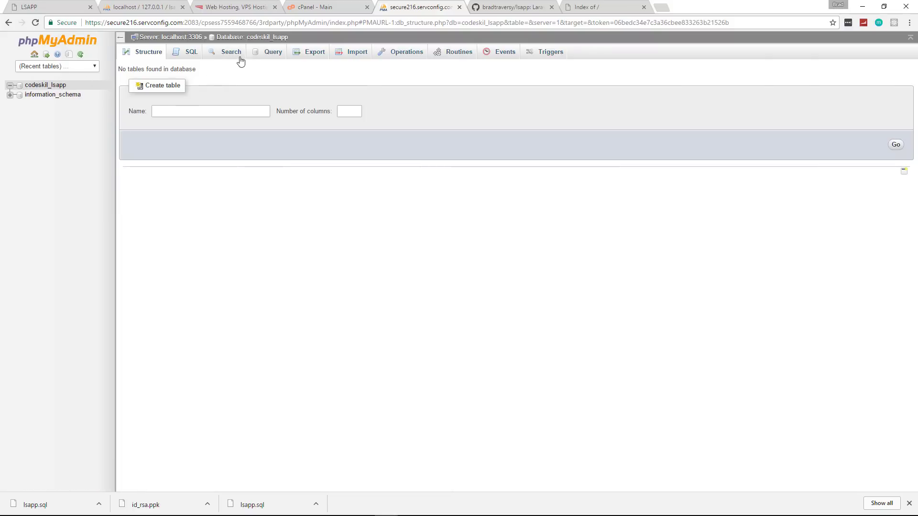
Import Desktop\lsapp.sql into codeskil_lsapp, creating migrations, password_resets, posts and users tables.
click(353, 55)
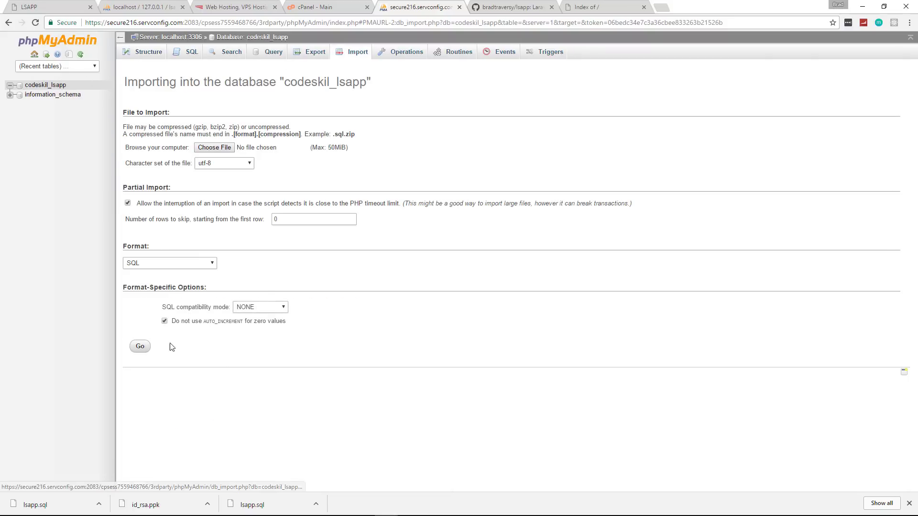
click(214, 149)
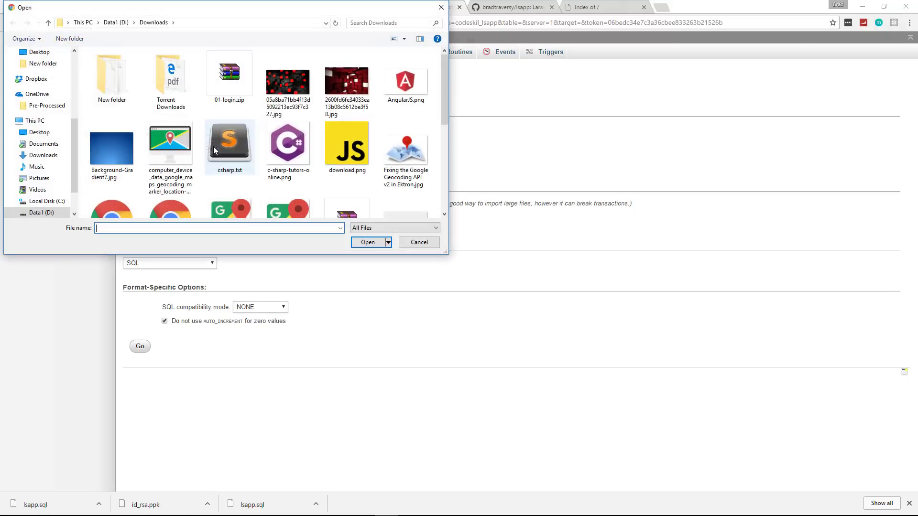
scroll(72, 66, up, 1)
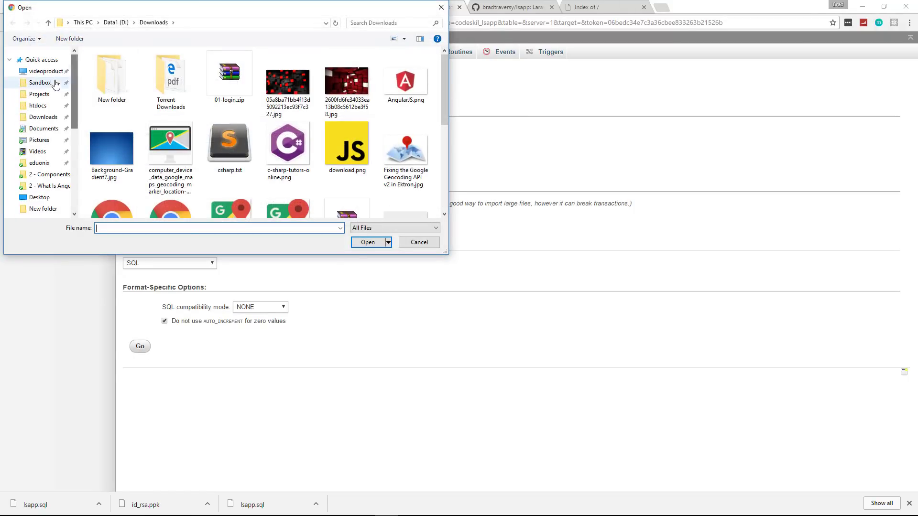
click(50, 120)
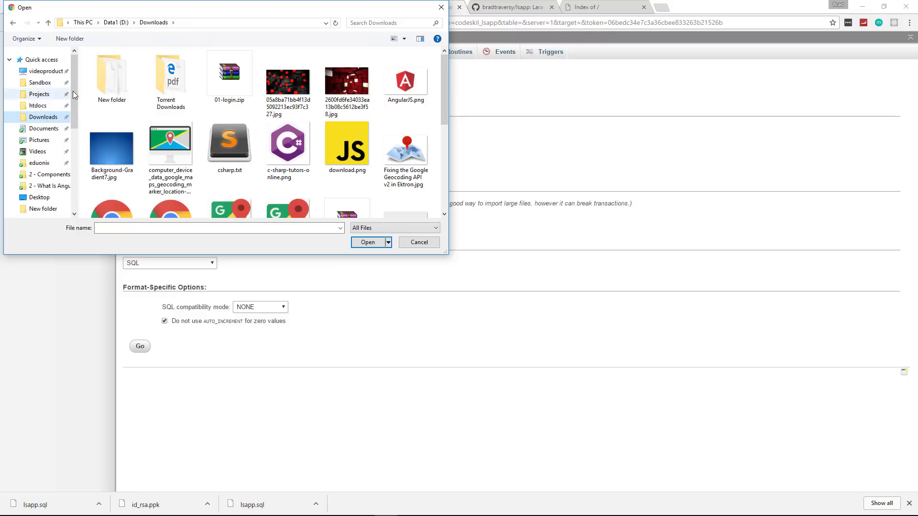
scroll(51, 143, down, 5)
click(45, 143)
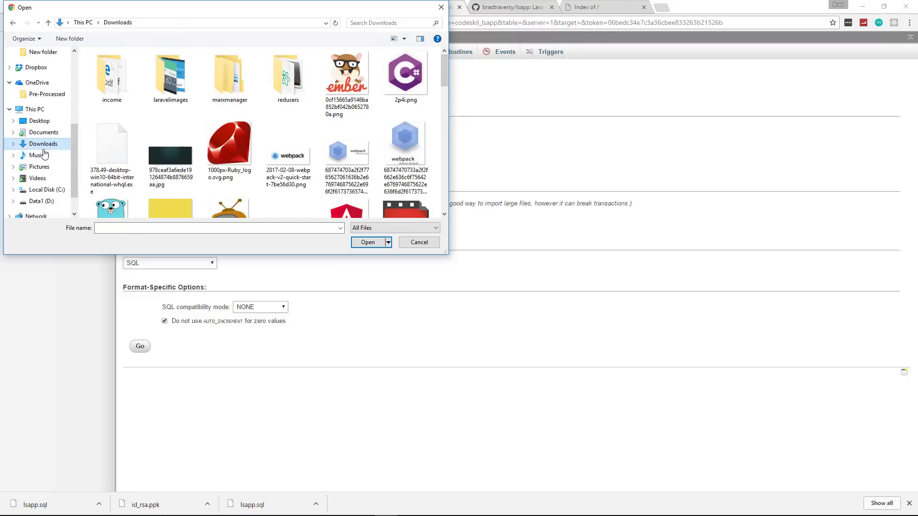
scroll(318, 141, down, 5)
scroll(320, 141, down, 5)
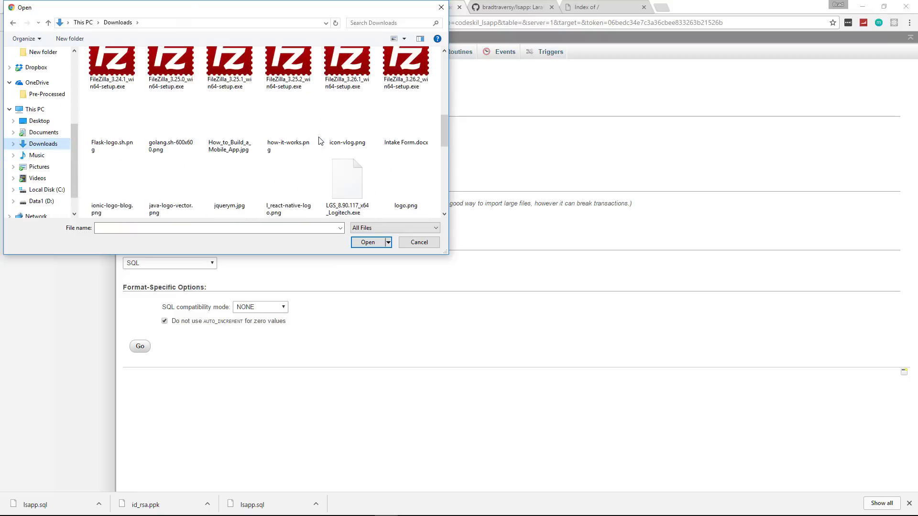
scroll(55, 119, up, 5)
scroll(56, 92, down, 3)
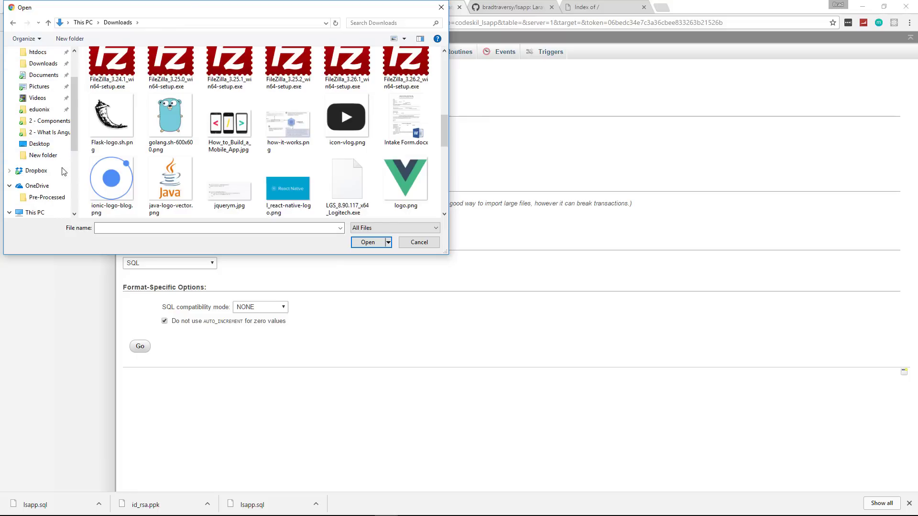
click(41, 122)
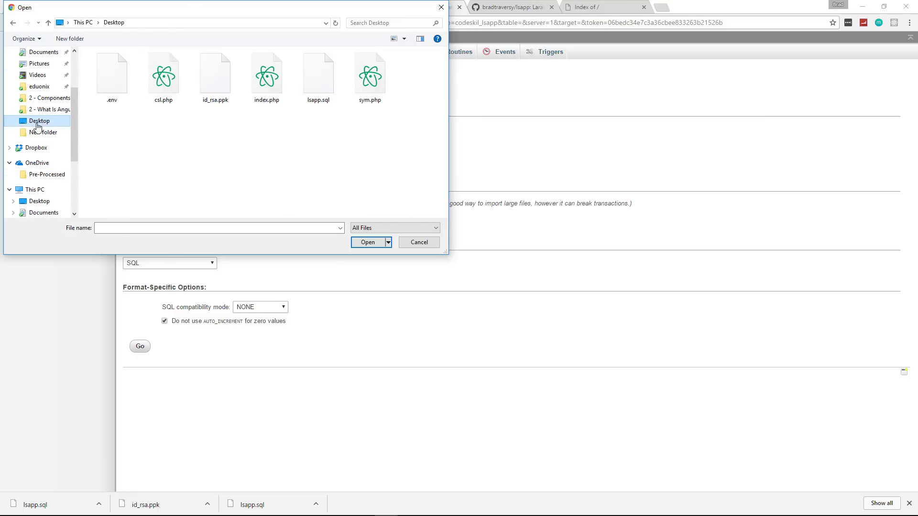
double_click(320, 79)
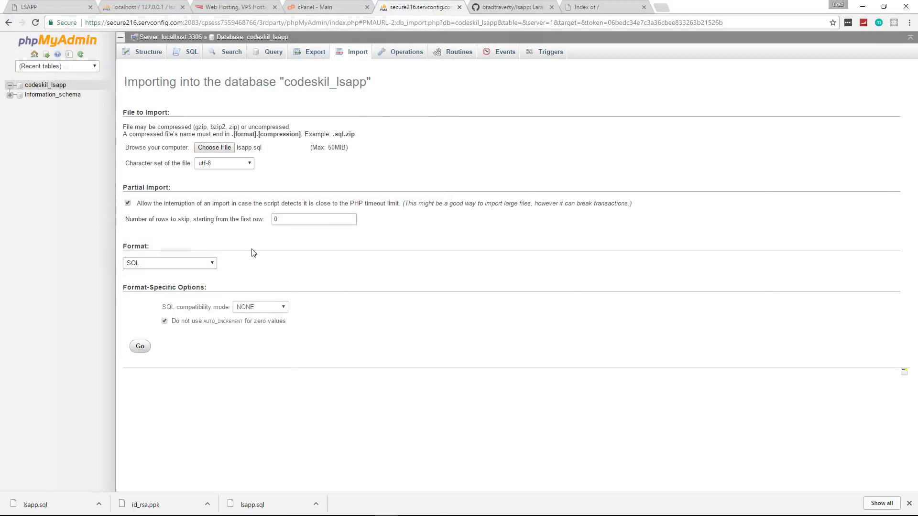
click(140, 347)
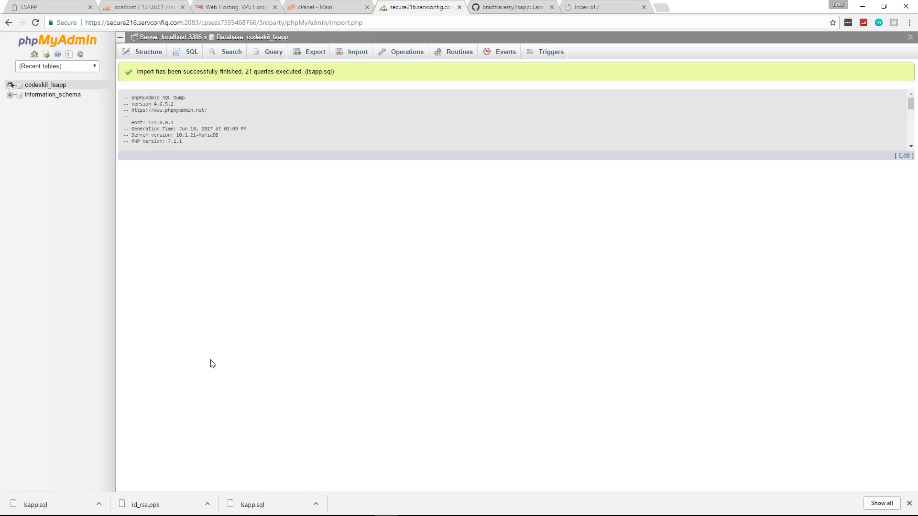
click(261, 37)
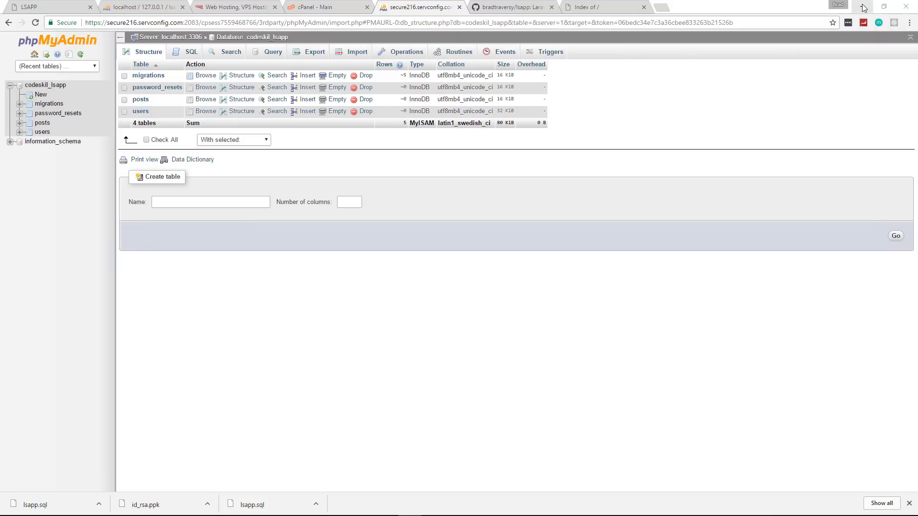
Launch FileZilla from Windows search and dismiss the update notice.
click(34, 507)
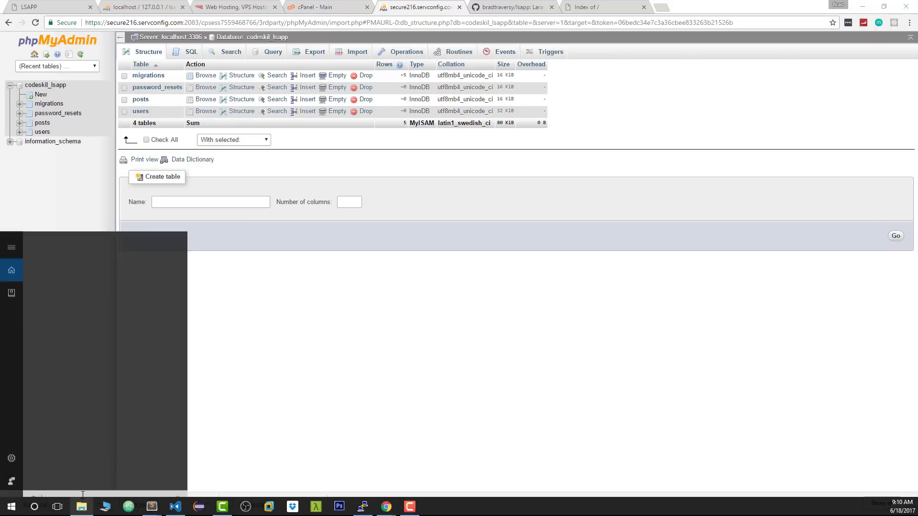
text(file)
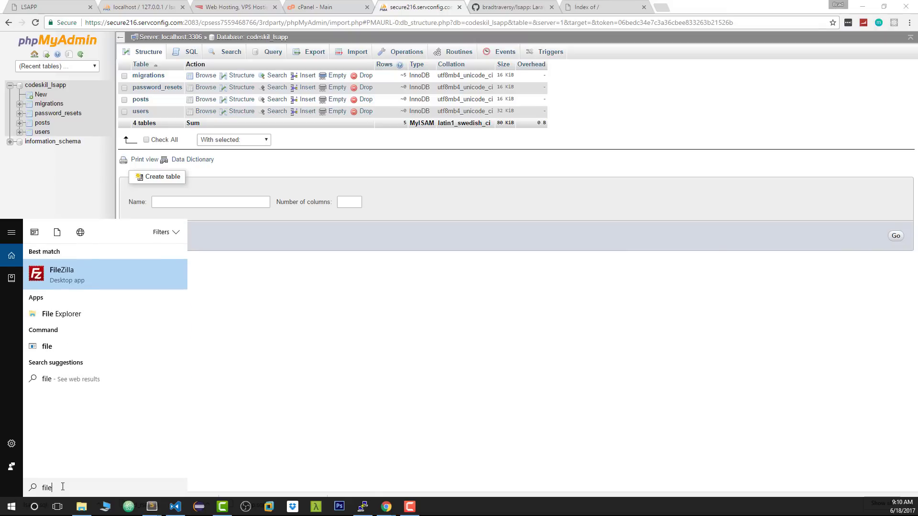
click(79, 273)
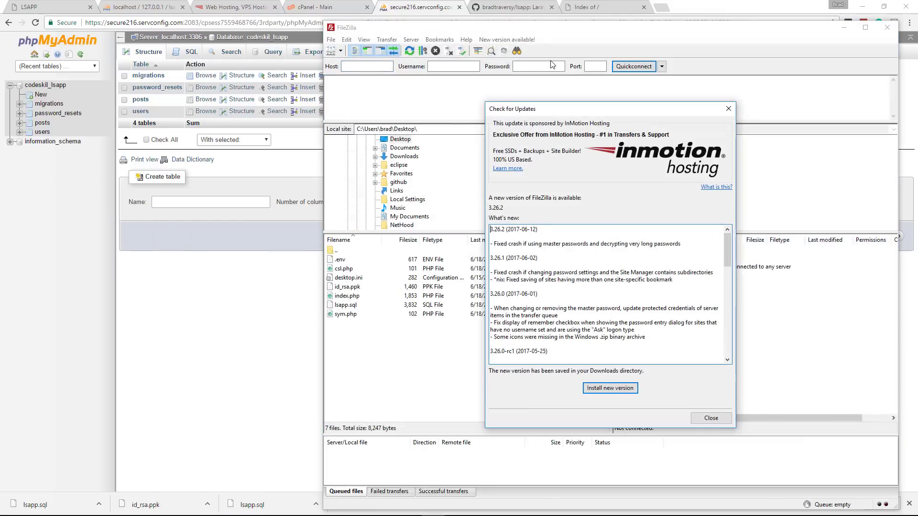
click(728, 109)
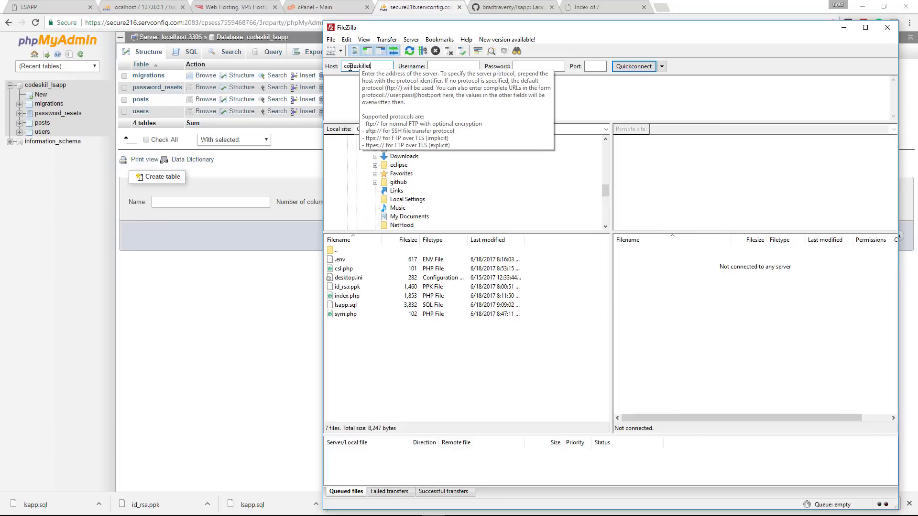
Quickconnect to codeskillet.com with the host, username and password, accepting the certificate.
text(m)
key(Tab)
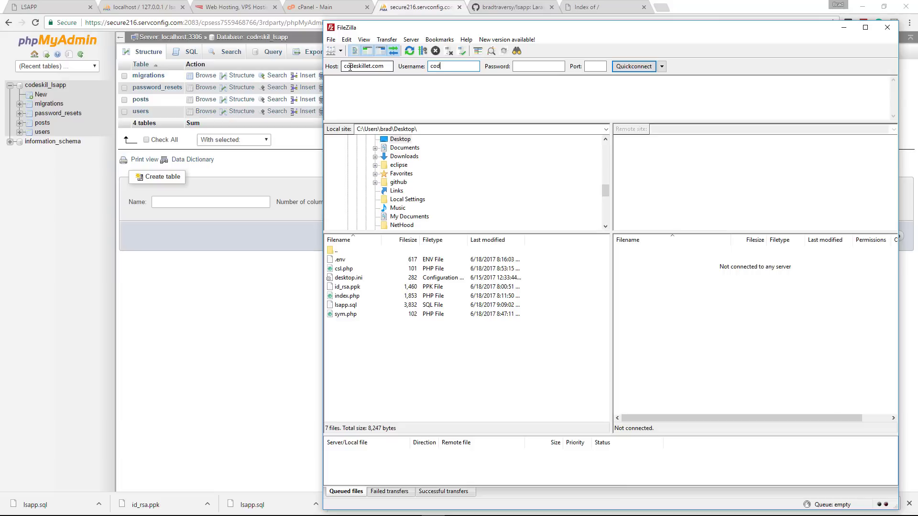
key(Tab)
text(•••)
key(Return)
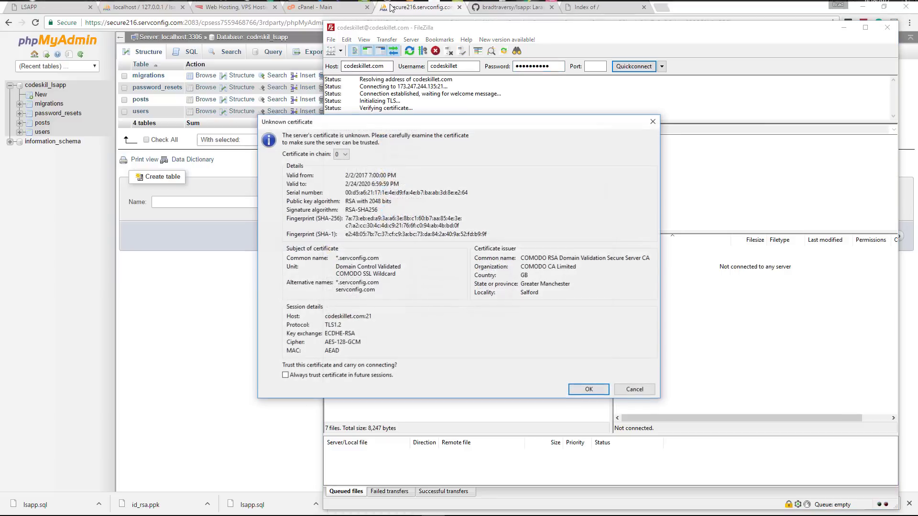
click(588, 389)
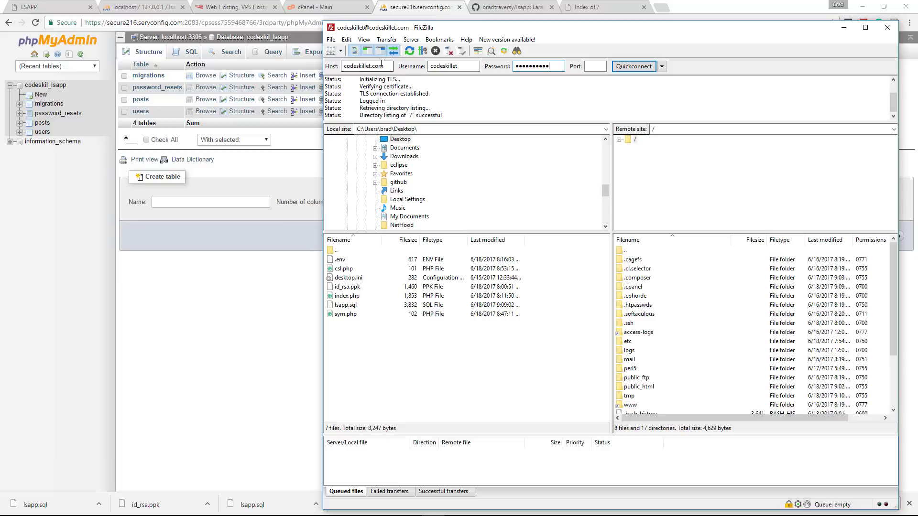
click(221, 289)
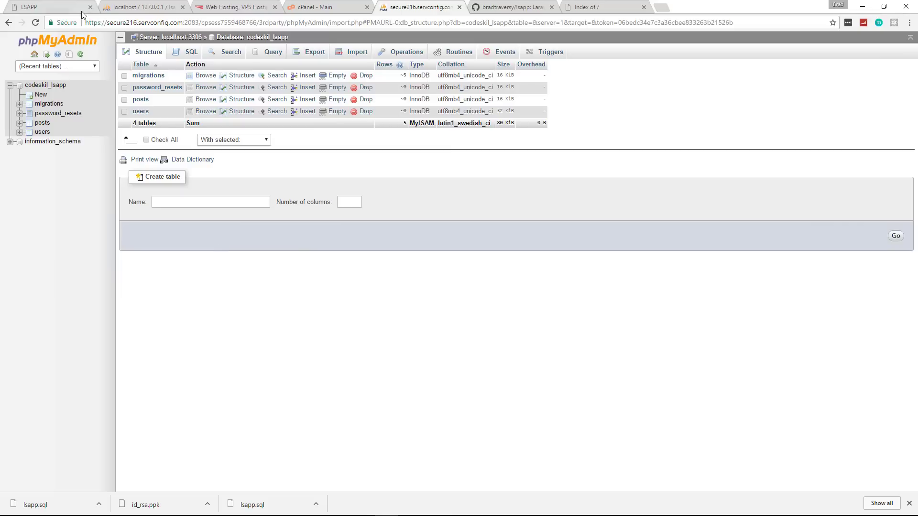
Check cPanel's FTP Accounts page shows no accounts, then return to the connected FileZilla session.
click(302, 9)
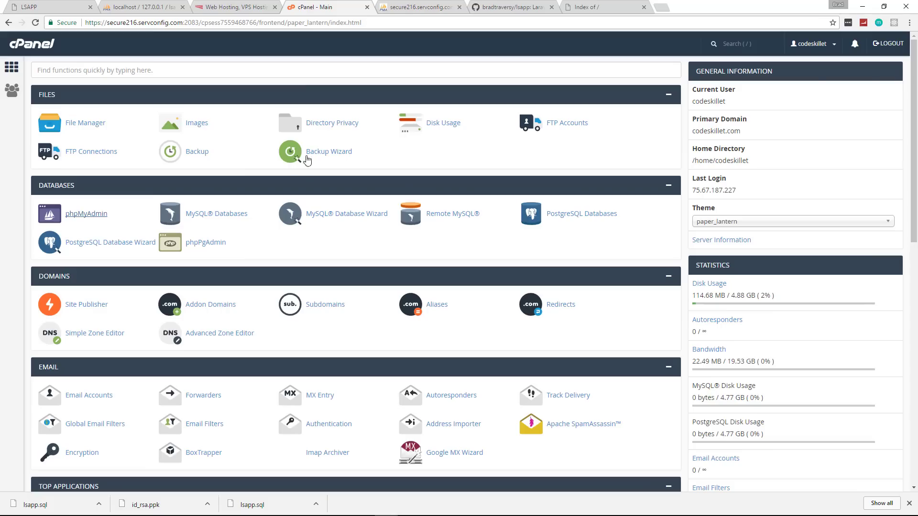
click(562, 123)
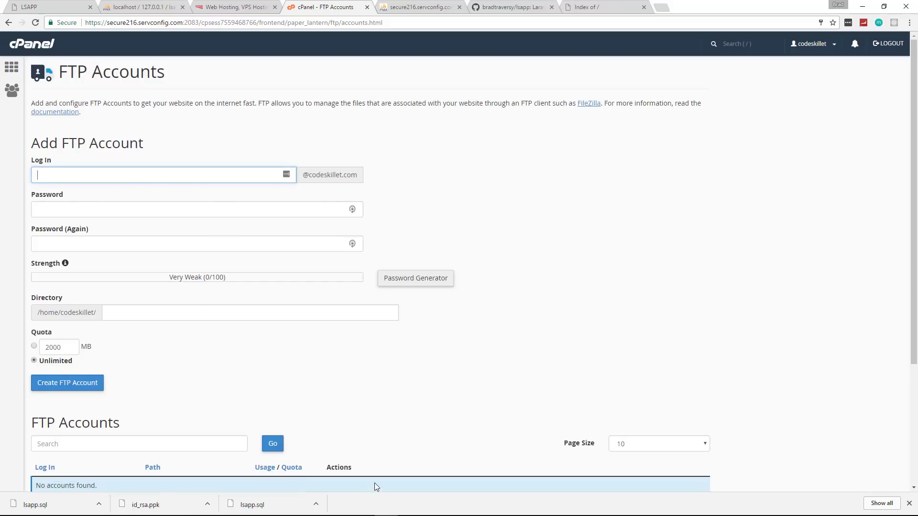
click(433, 508)
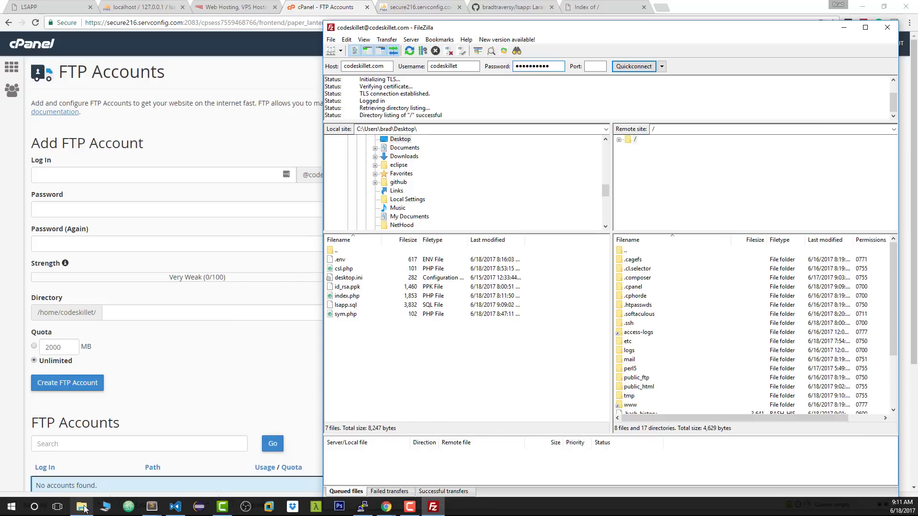
Open the local C:\xampp\htdocs\lsapp project folder in Explorer.
click(79, 509)
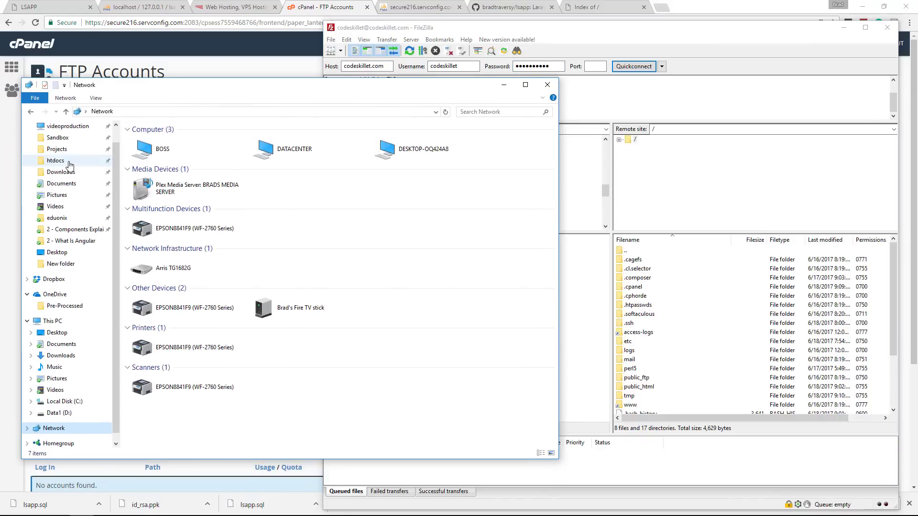
click(75, 164)
double_click(184, 190)
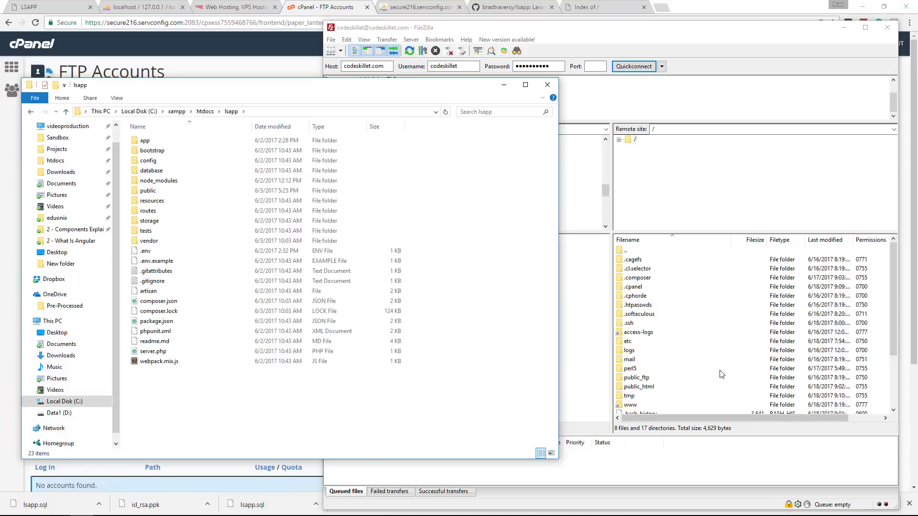
Create a remote directory named lsapp in the server's home folder via FileZilla.
click(678, 361)
scroll(650, 389, down, 1)
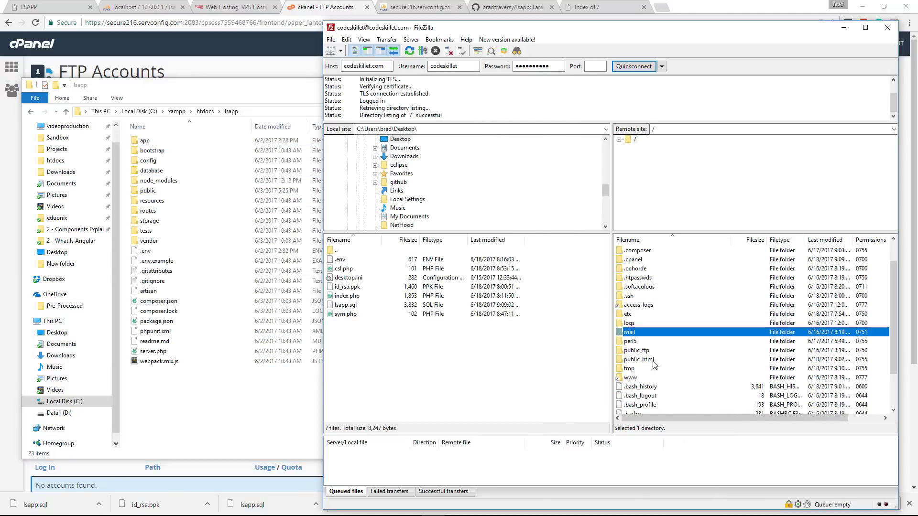
click(685, 389)
right_click(686, 388)
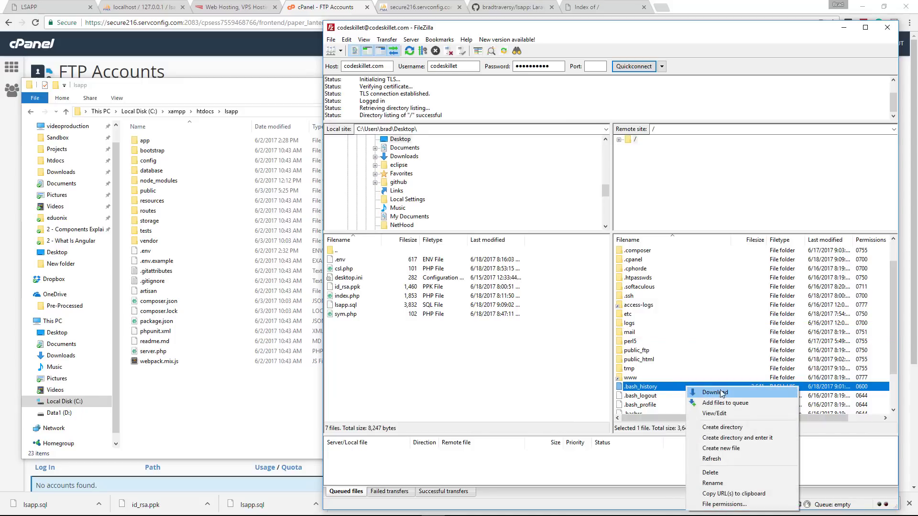
click(744, 425)
text(lsapp)
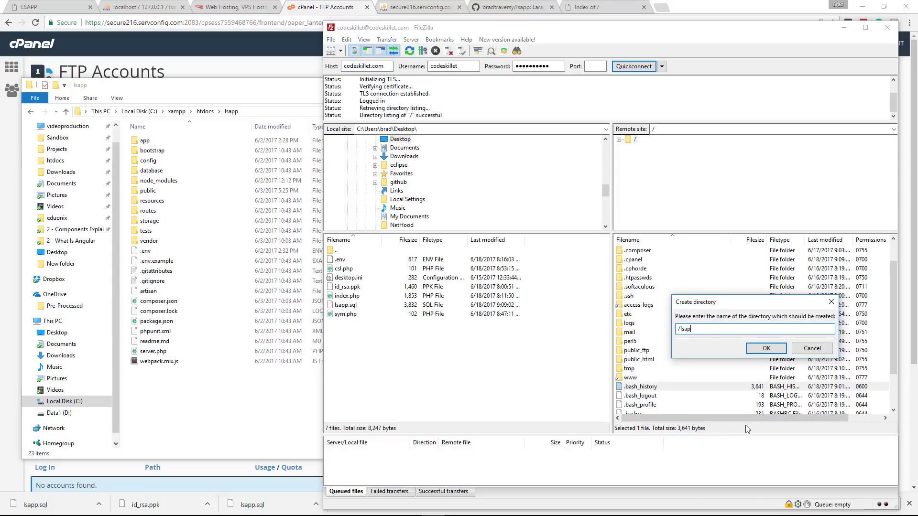
key(Return)
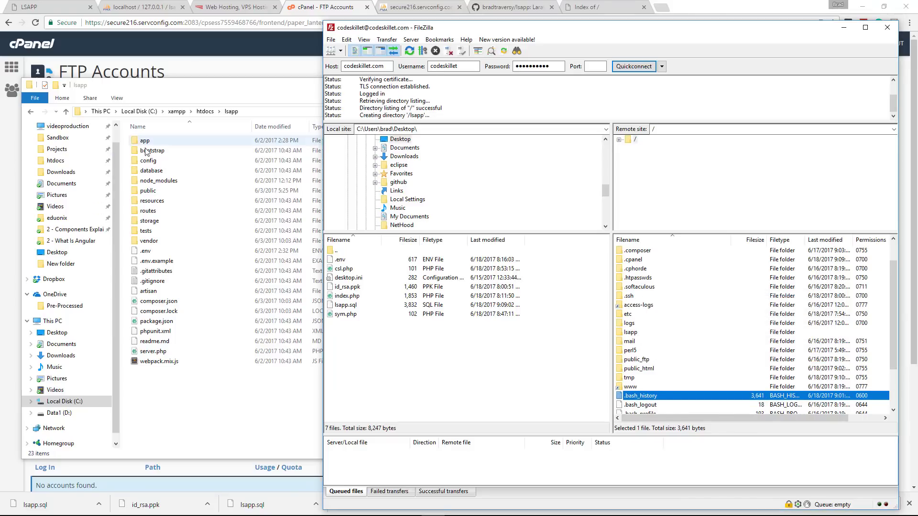
double_click(144, 191)
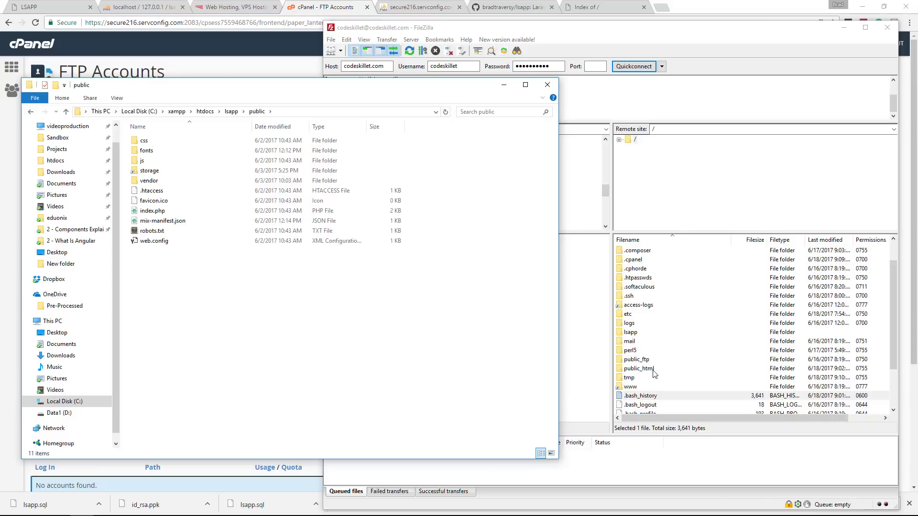
click(631, 334)
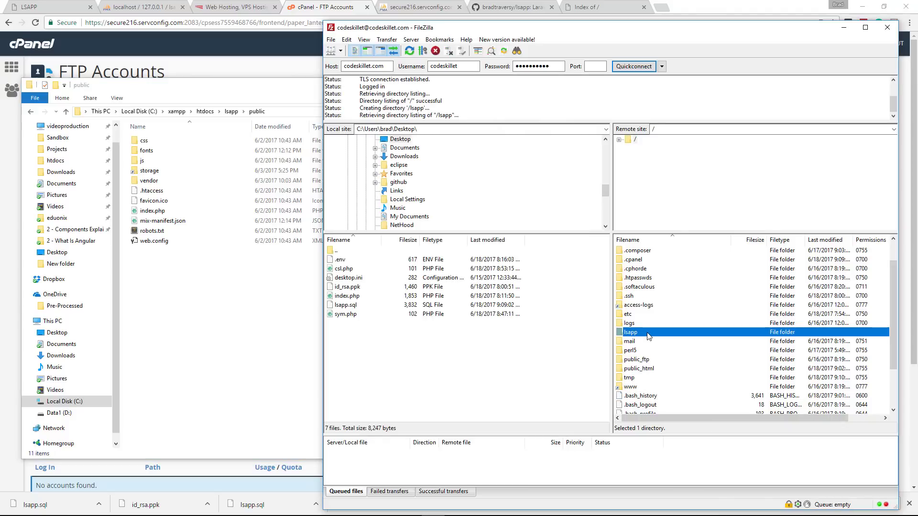
Upload lsapp's 12 folders and 12 files, excluding public, into the server's /lsapp directory.
double_click(649, 336)
click(190, 267)
click(230, 112)
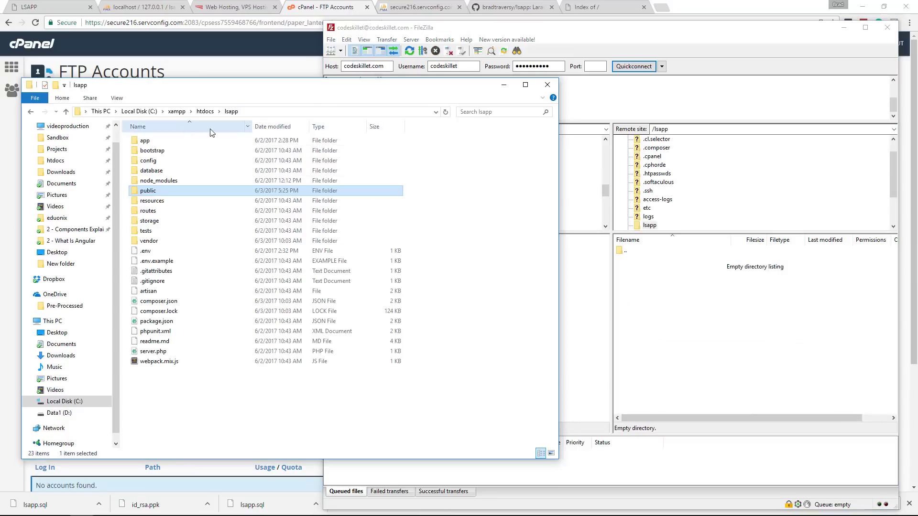
click(148, 141)
shift+click(174, 362)
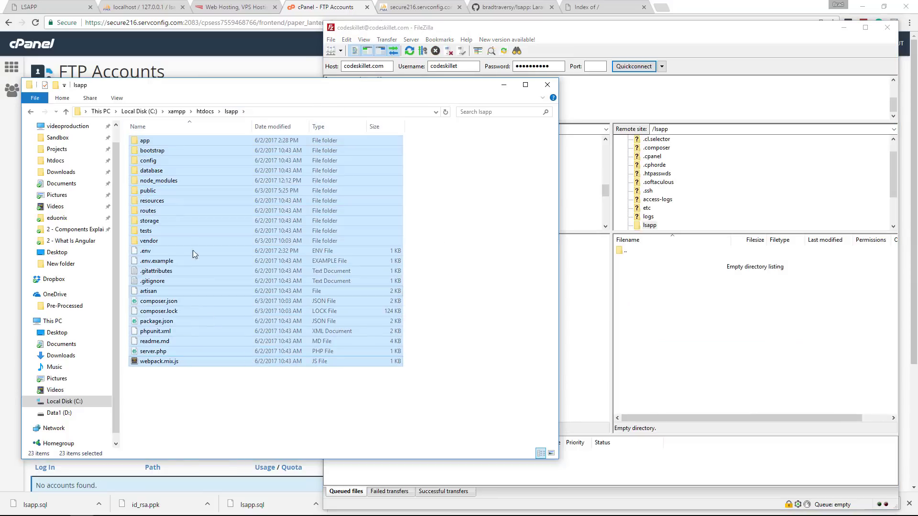
ctrl+click(155, 190)
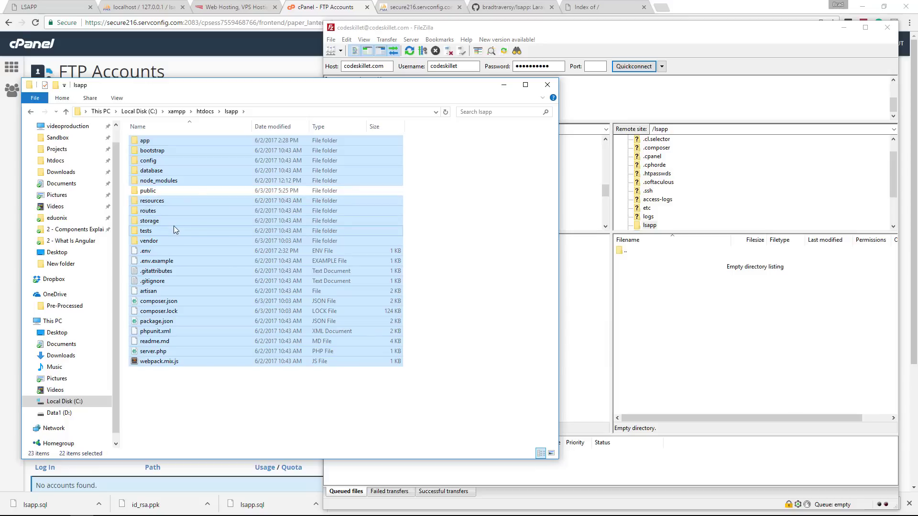
drag(173, 225, 593, 335)
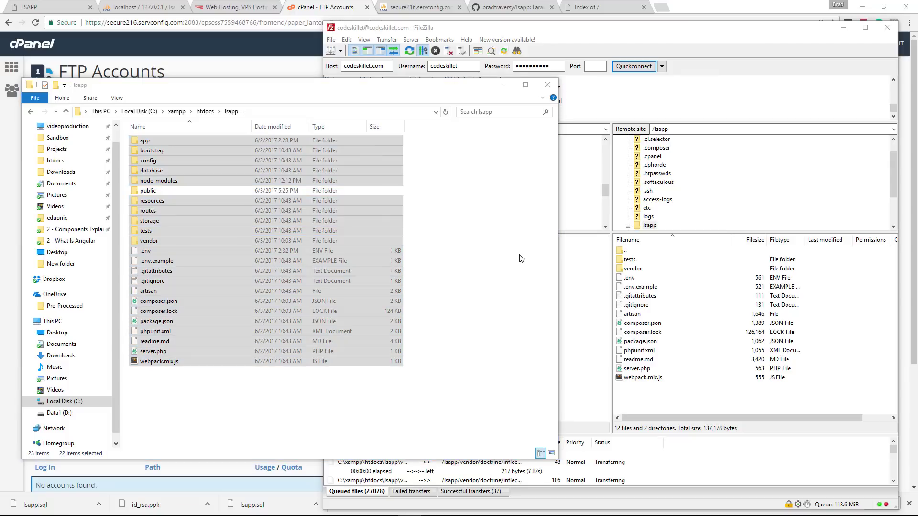
click(436, 96)
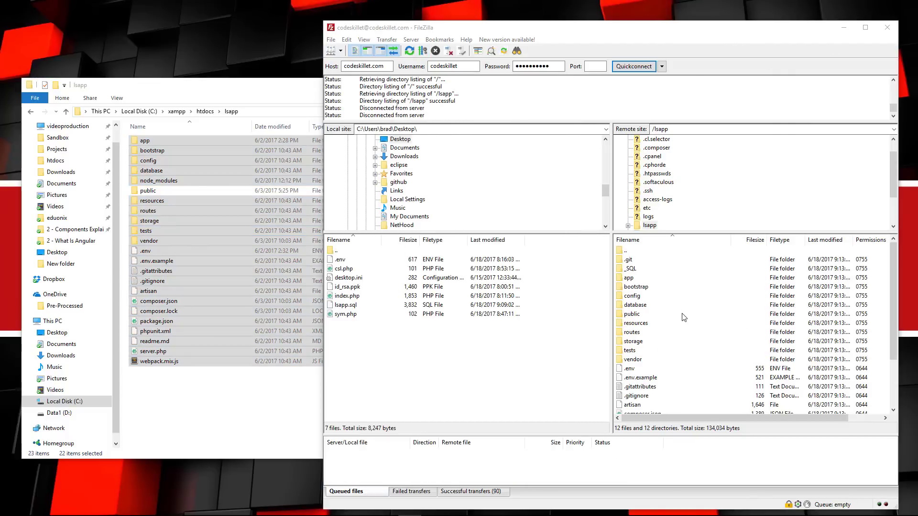
Upload all 11 items of the local lsapp public folder into the server's /public_html.
click(684, 318)
double_click(637, 253)
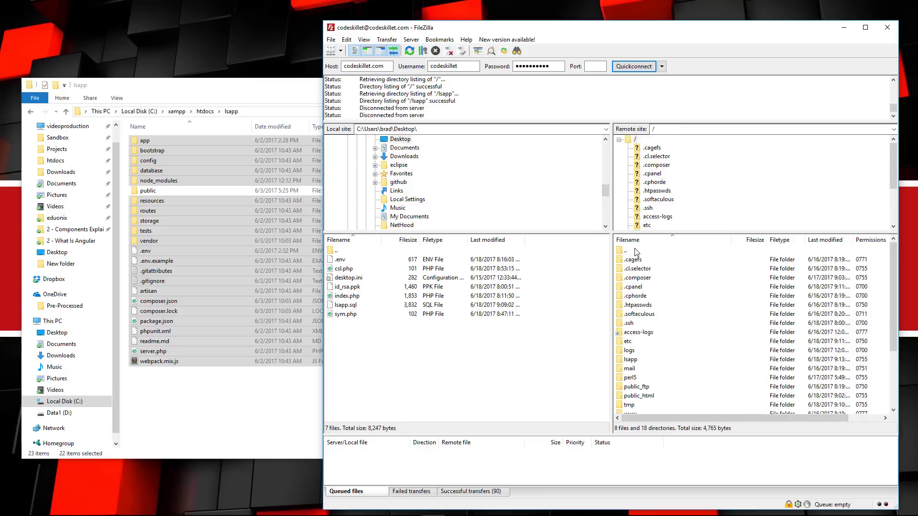
scroll(668, 325, down, 1)
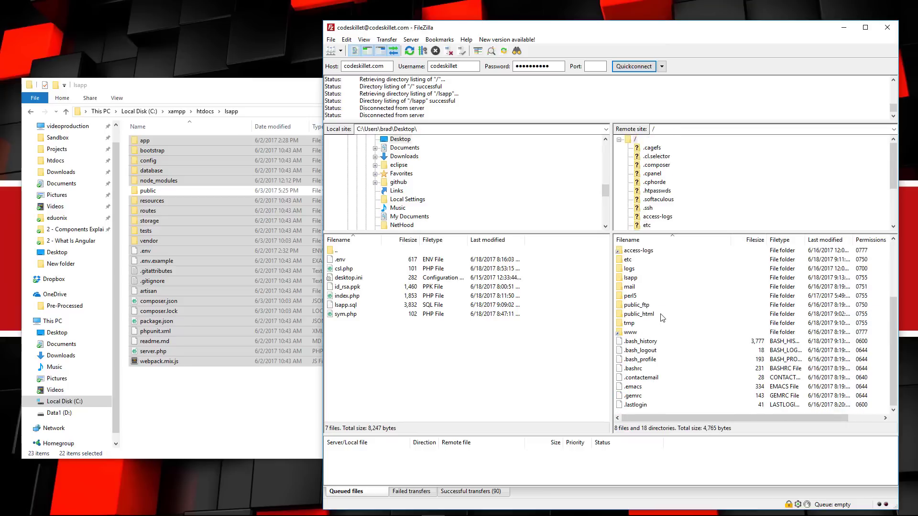
double_click(662, 317)
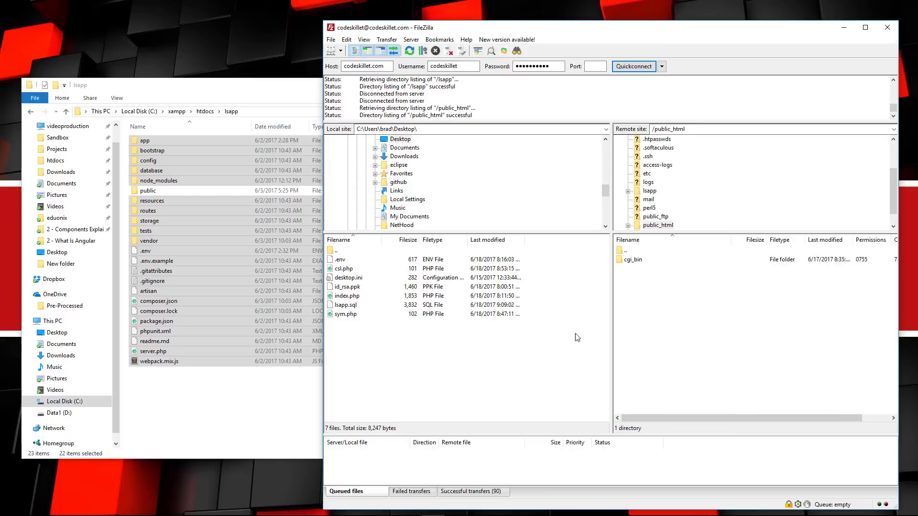
double_click(192, 190)
click(147, 142)
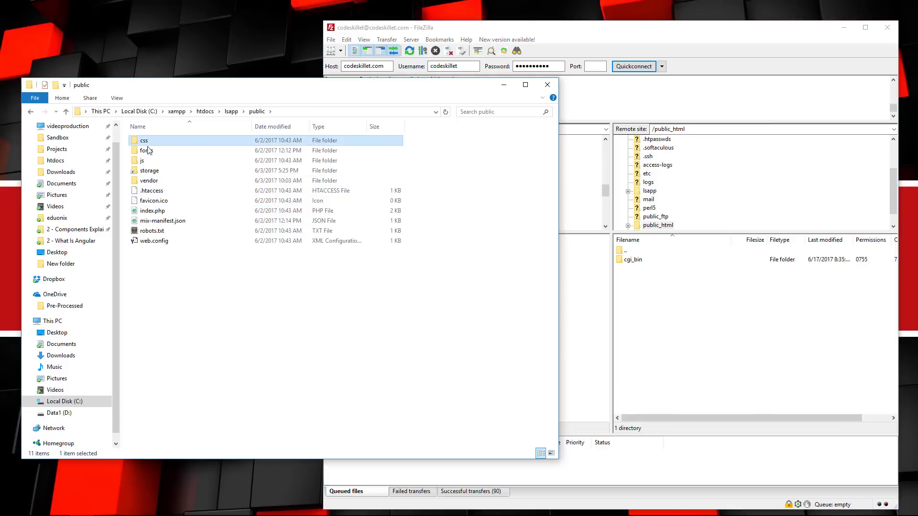
click(162, 241)
click(154, 141)
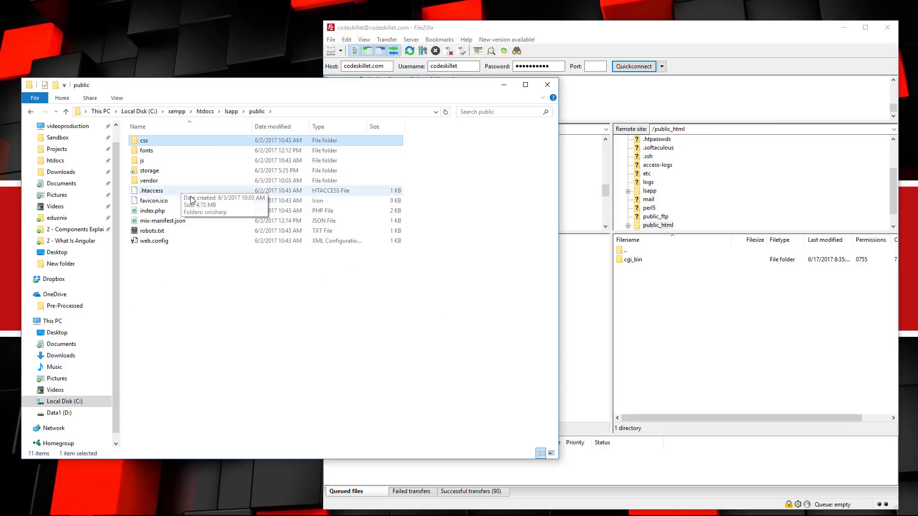
shift+click(179, 241)
drag(196, 220, 720, 344)
click(658, 47)
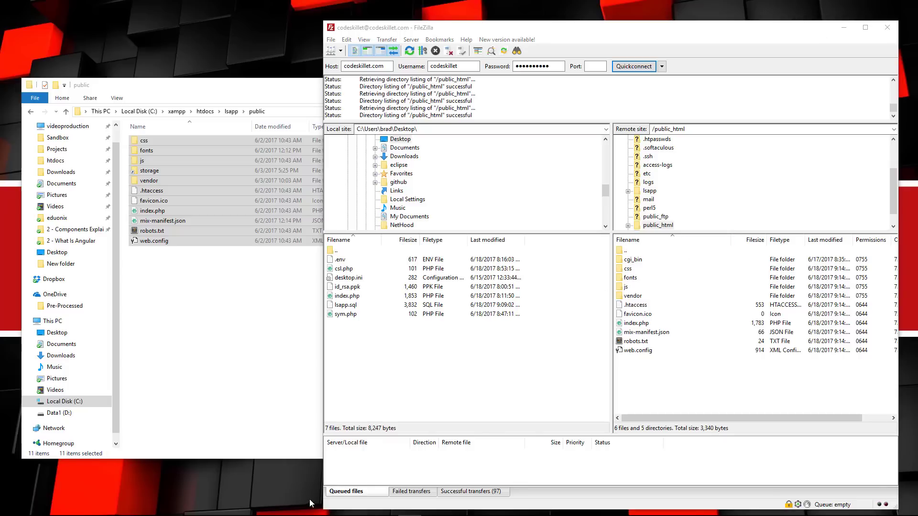
Switch to the Chrome window showing the lsapp GitHub repository.
mouse_move(287, 514)
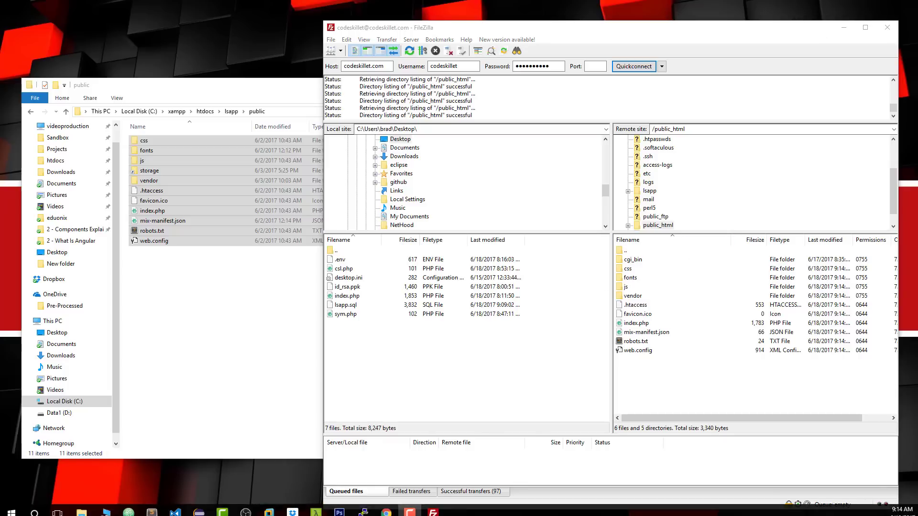
click(388, 508)
click(306, 470)
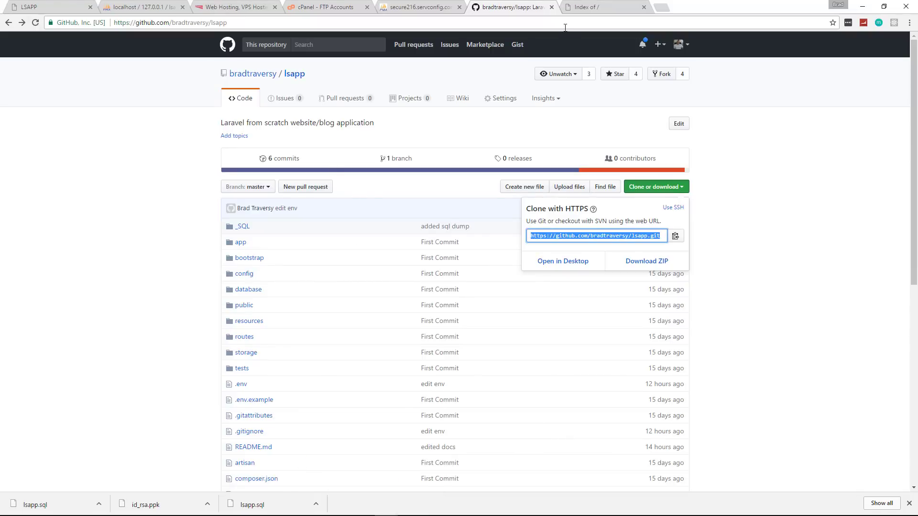
Reload codeskillet.com, which now shows a fatal error for missing bootstrap/autoload.php.
click(584, 7)
click(35, 22)
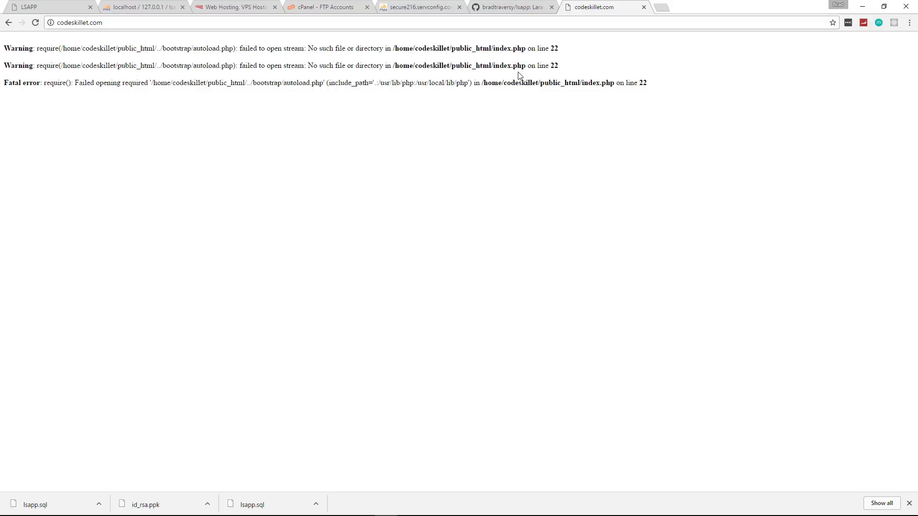
click(862, 6)
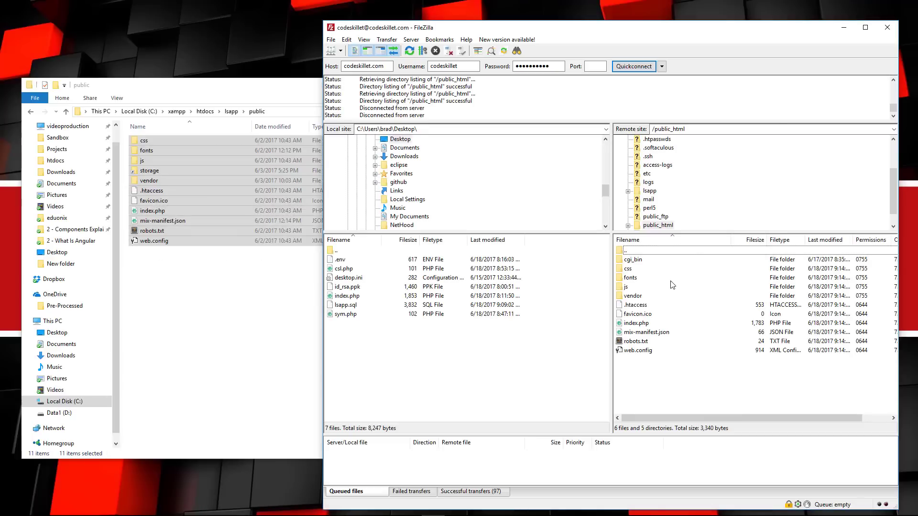
Delete the old desktop copies of .env, index.php and csl.php.
click(663, 297)
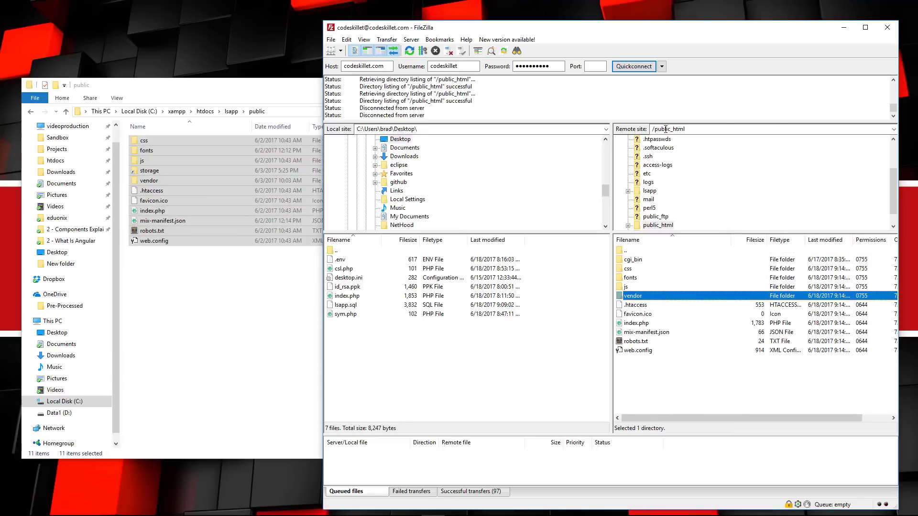
click(308, 87)
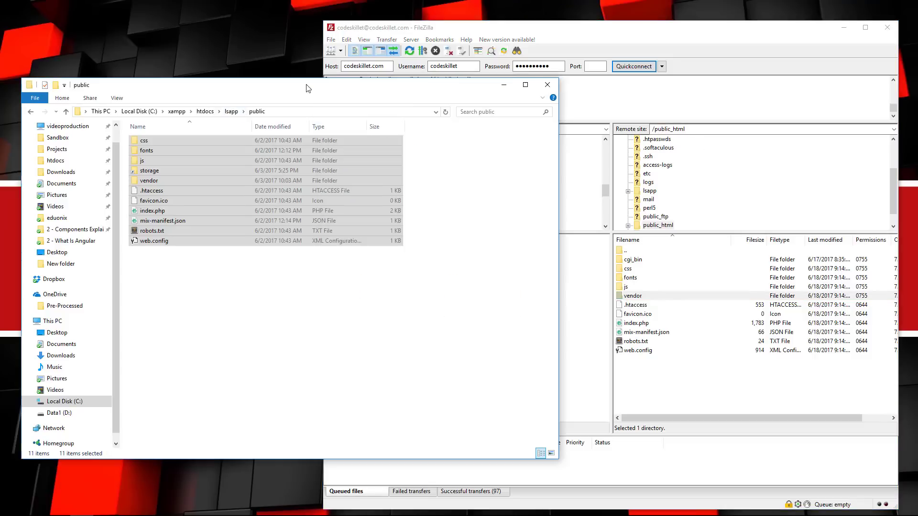
click(506, 84)
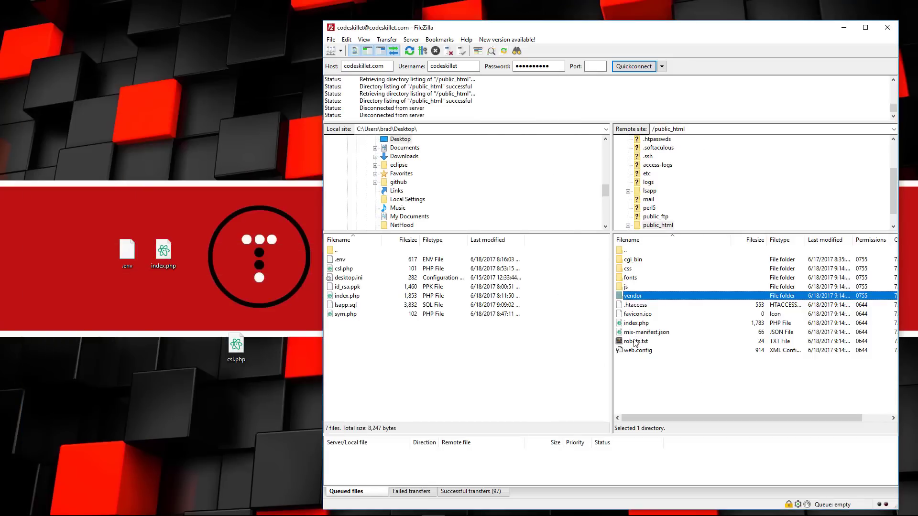
click(640, 324)
click(128, 254)
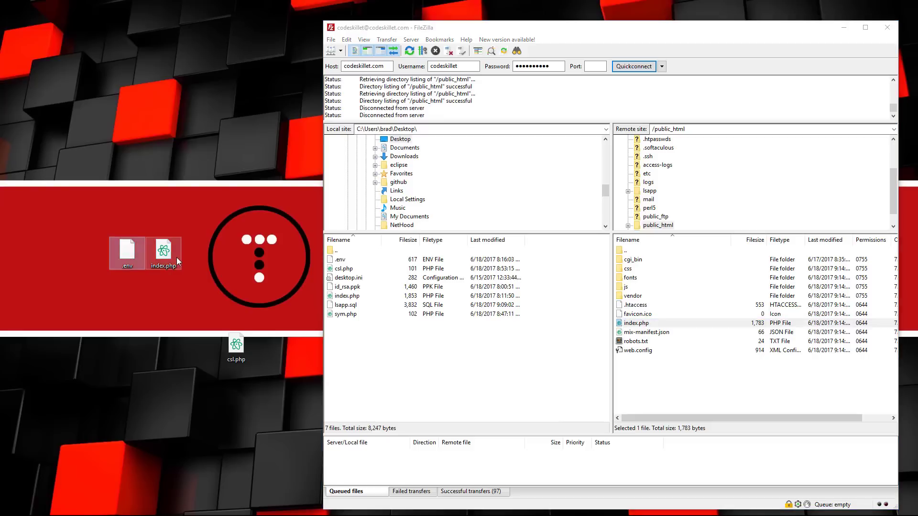
ctrl+click(176, 257)
ctrl+click(236, 346)
right_click(127, 259)
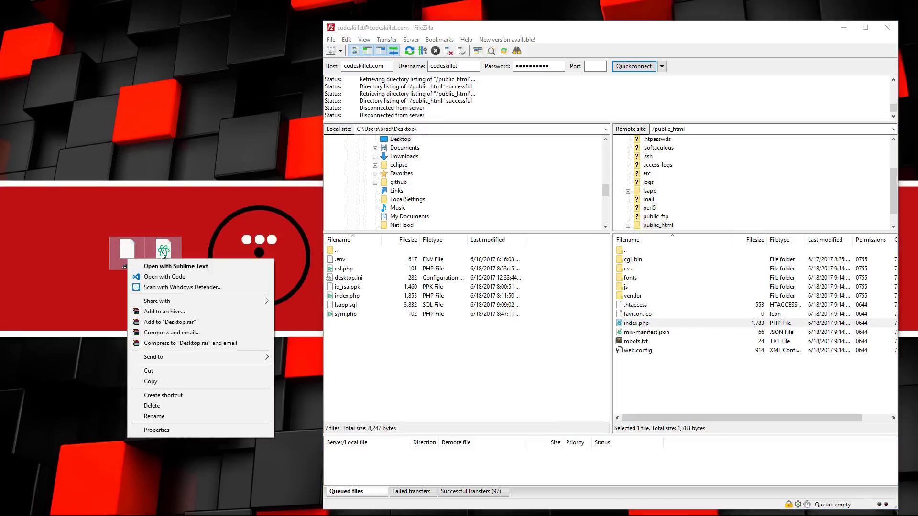
click(174, 409)
Download index.php from the server's public_html to the desktop.
click(636, 325)
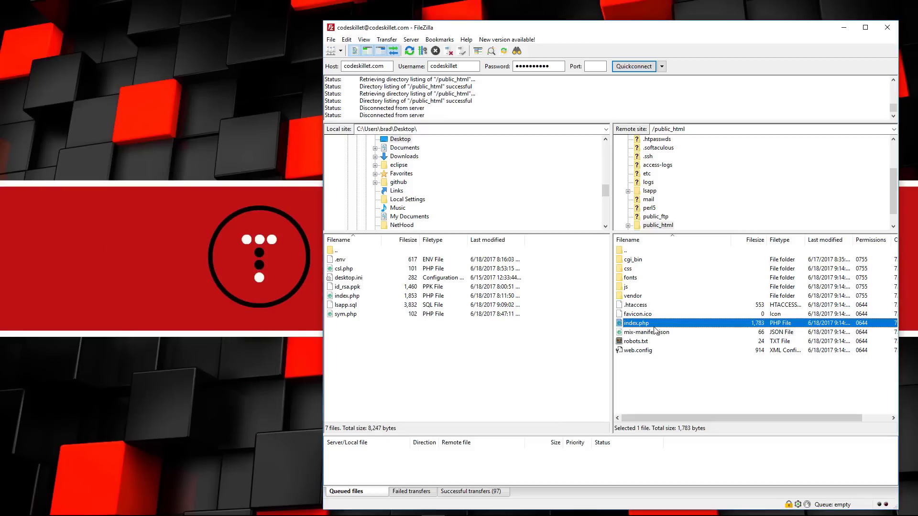
drag(662, 326, 250, 294)
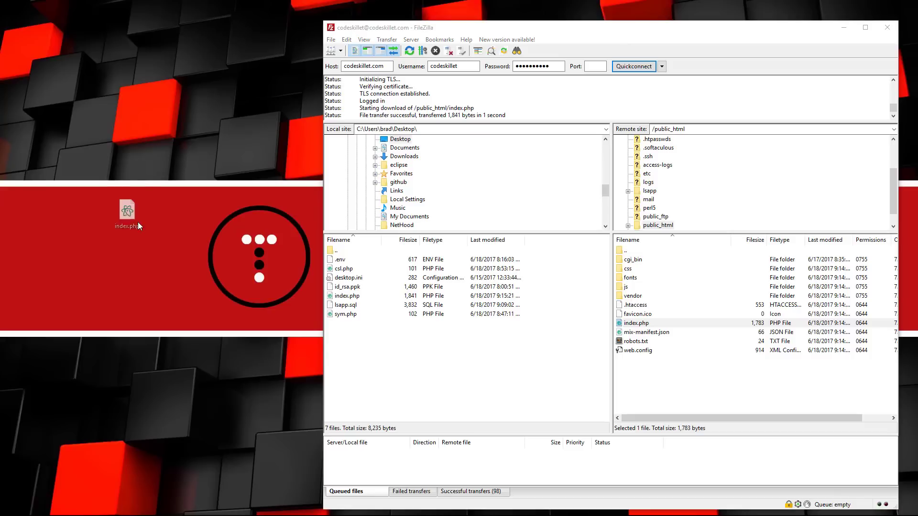
right_click(125, 206)
click(140, 211)
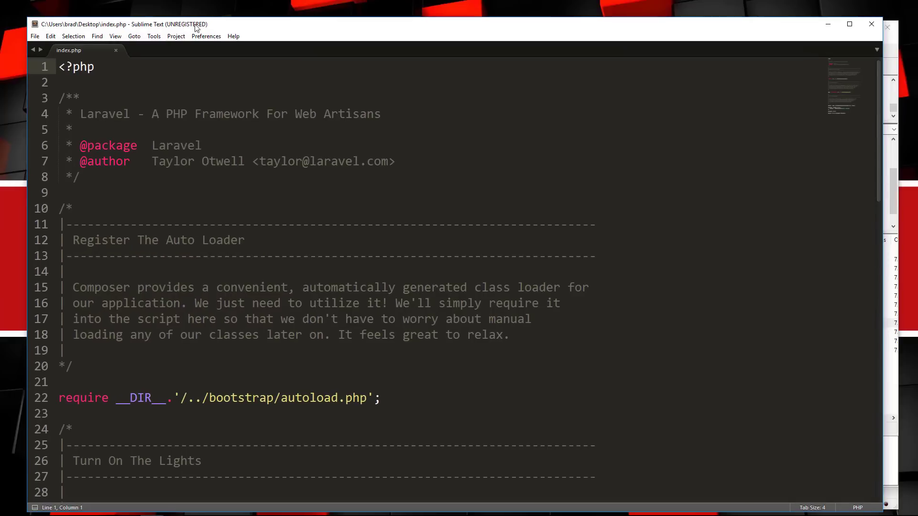
Insert 'lsapp/' before bootstrap in the require paths on lines 22 and 36, and save index.php.
scroll(430, 277, down, 2)
scroll(449, 277, down, 7)
scroll(450, 277, up, 5)
drag(260, 208, 317, 207)
drag(288, 429, 346, 429)
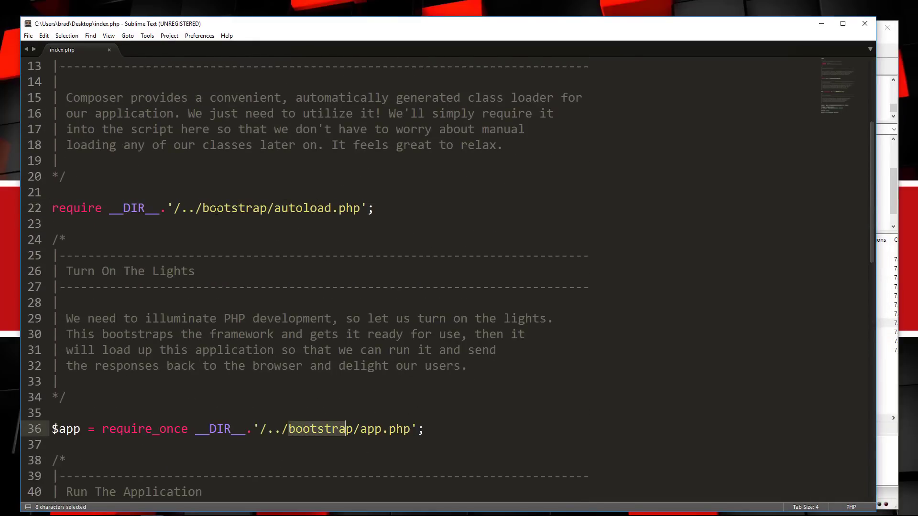
click(203, 209)
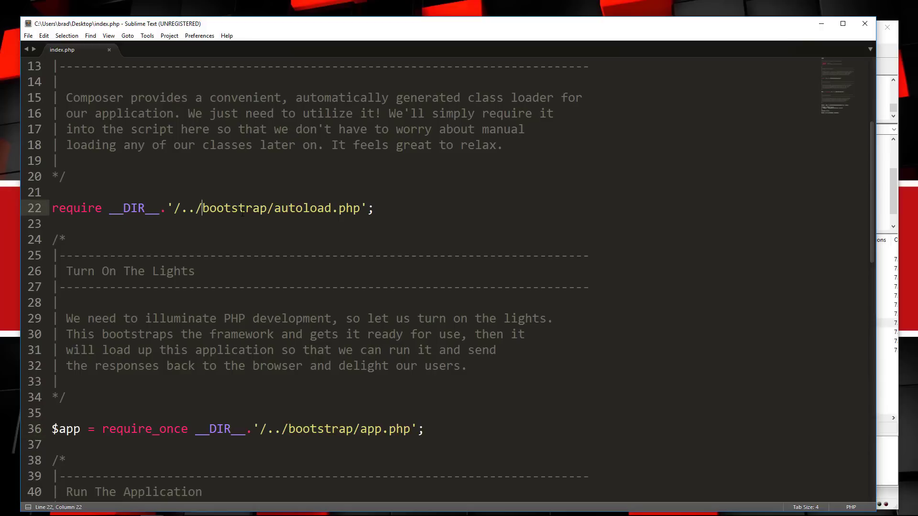
text(lsapp/)
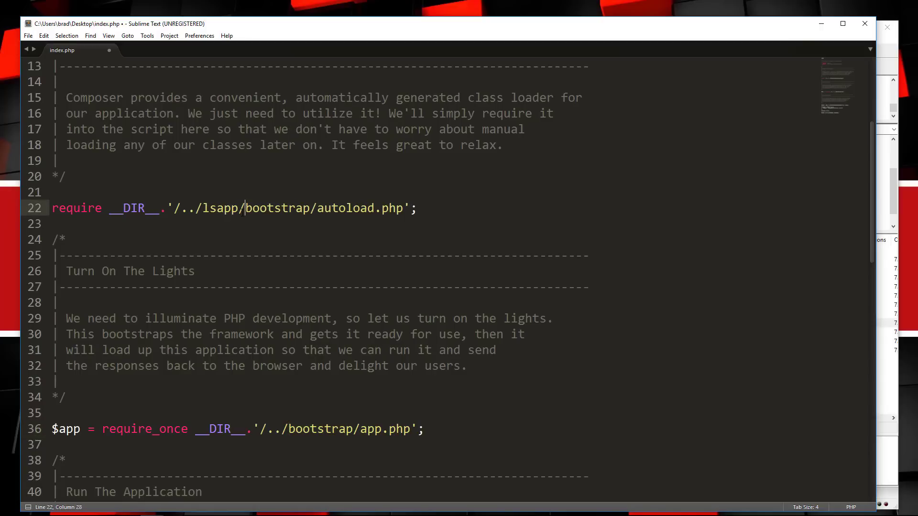
click(288, 429)
text(lsapp)
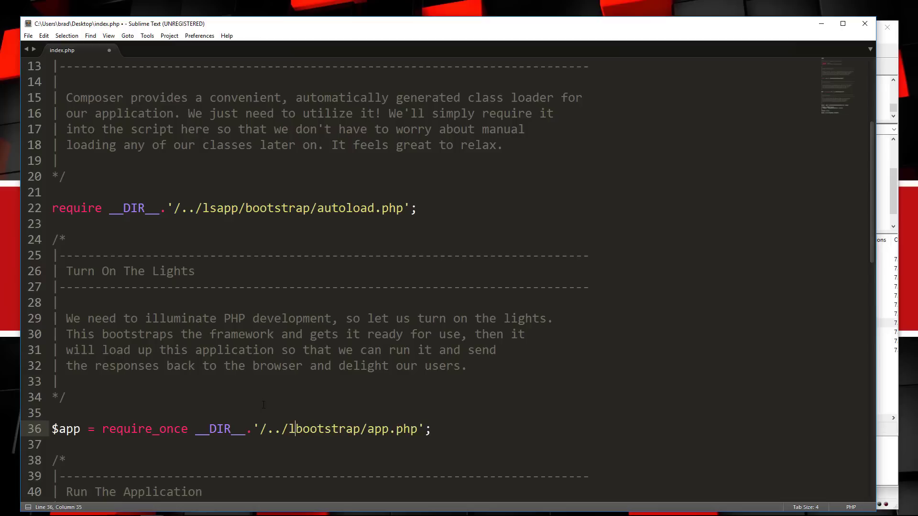
text(/)
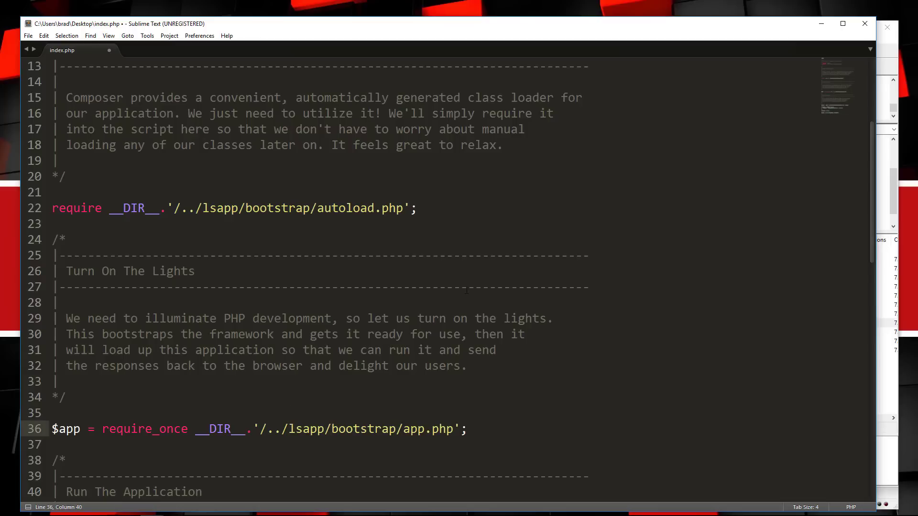
click(508, 209)
key(ctrl+s)
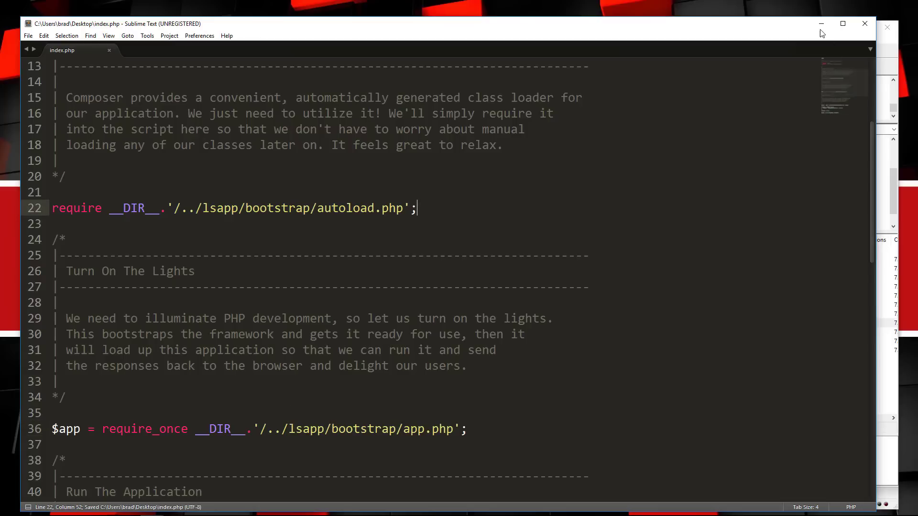
Overwrite the server's public_html/index.php with the edited copy.
click(822, 24)
drag(122, 207, 650, 364)
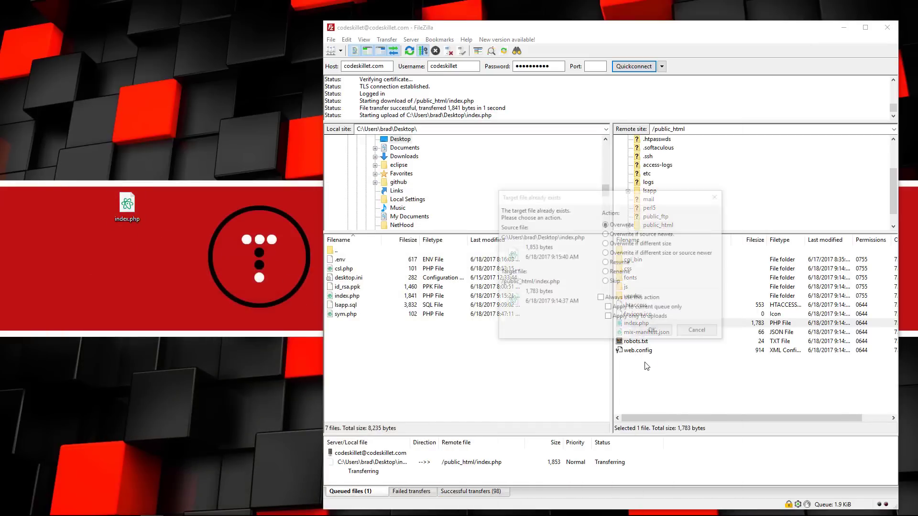
click(661, 337)
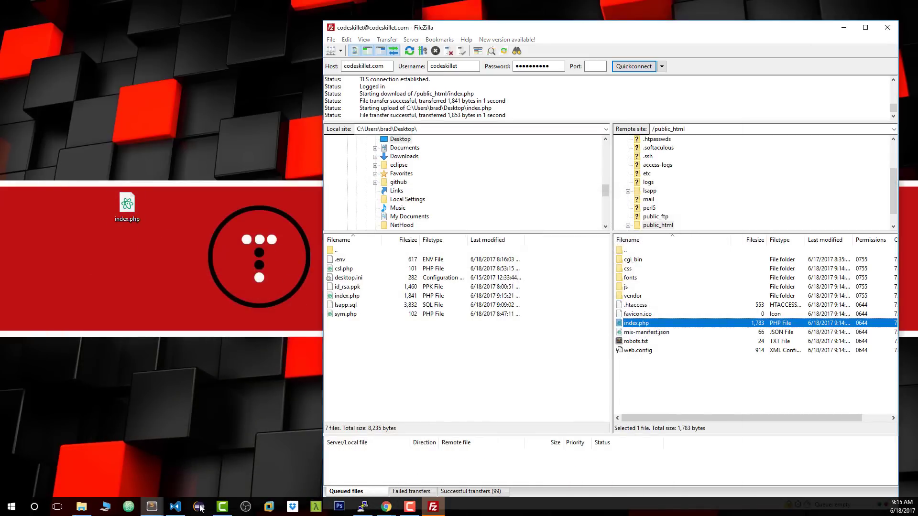
mouse_move(391, 512)
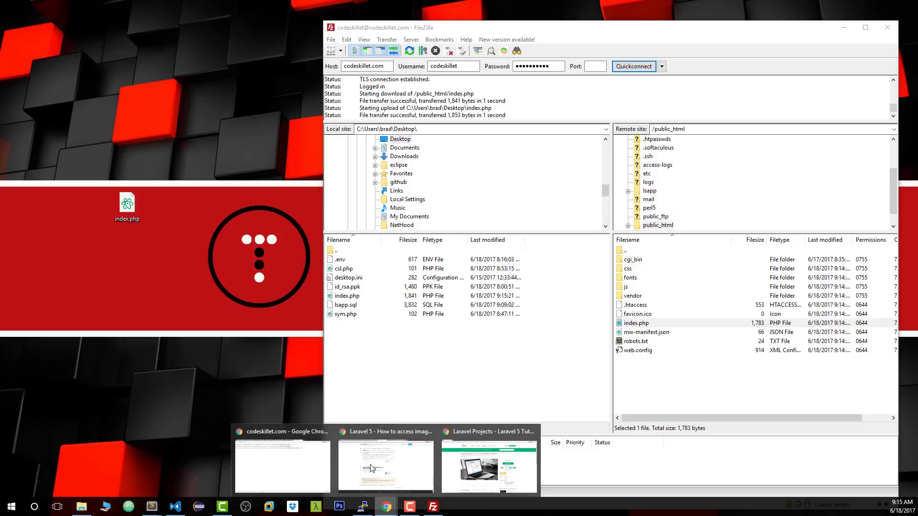
click(285, 461)
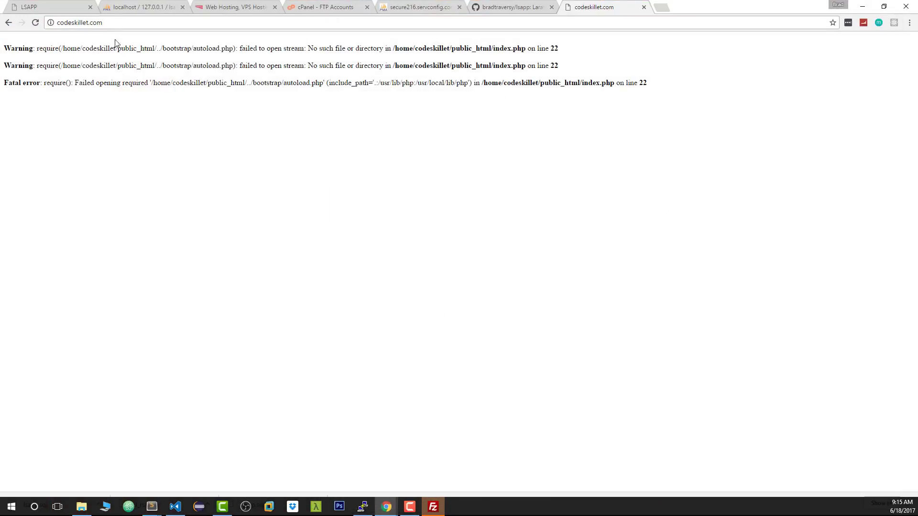
Reload codeskillet.com and visit About, Services and Blog, where /posts shows a database access-denied error.
click(36, 22)
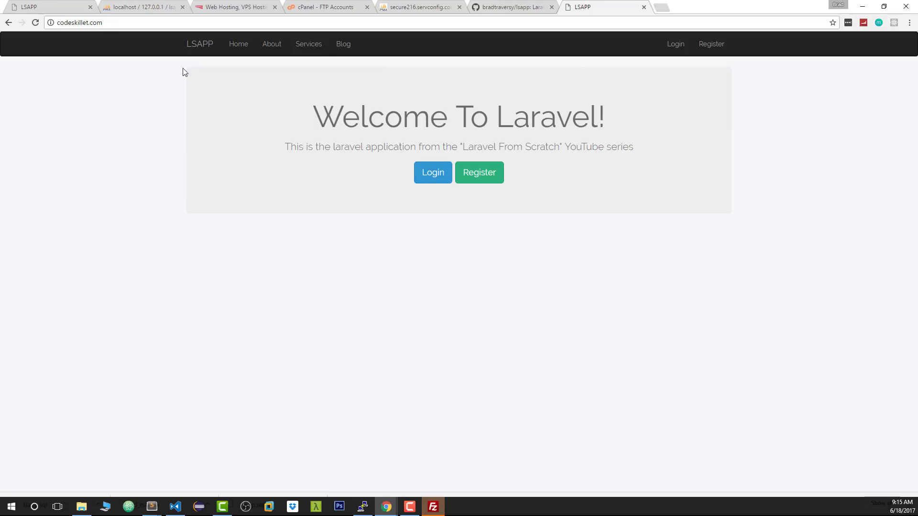
click(273, 45)
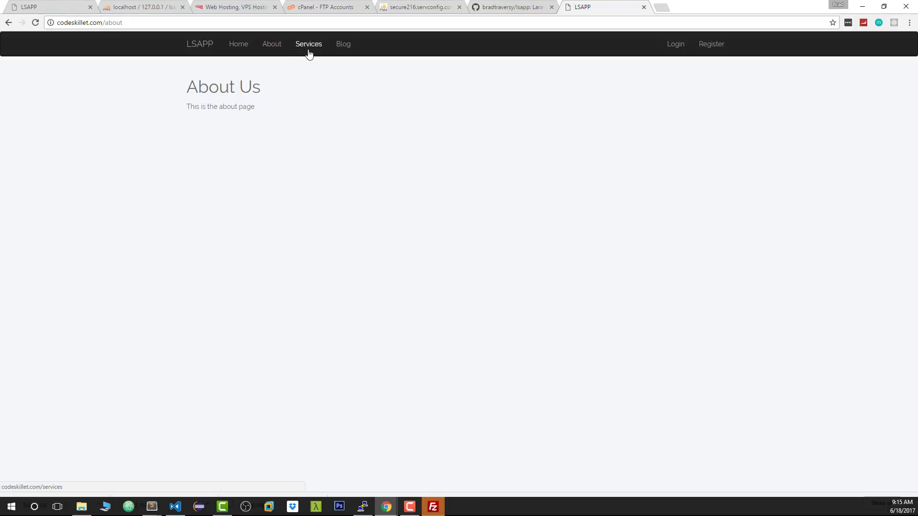
click(309, 49)
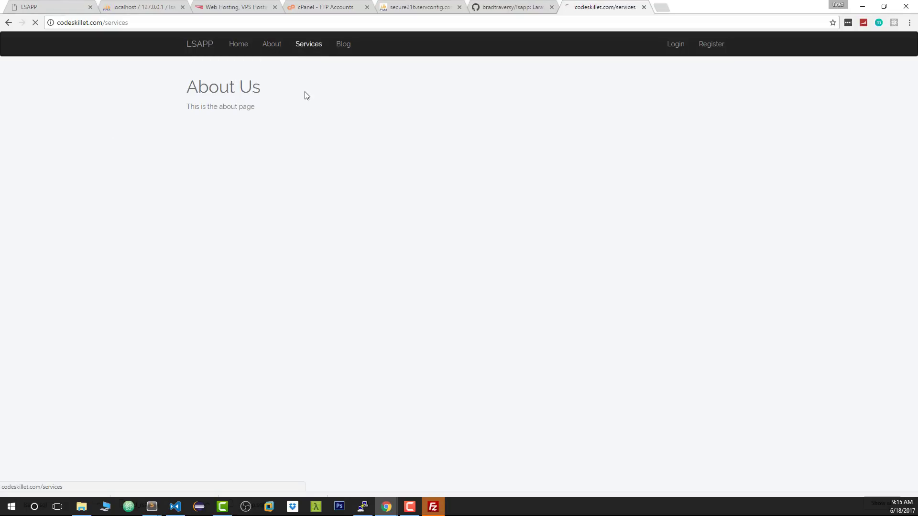
click(342, 46)
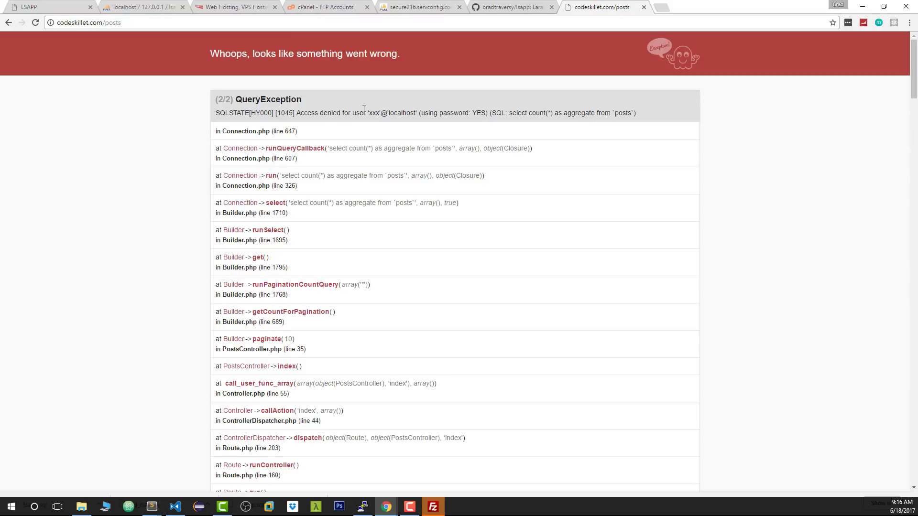
click(862, 6)
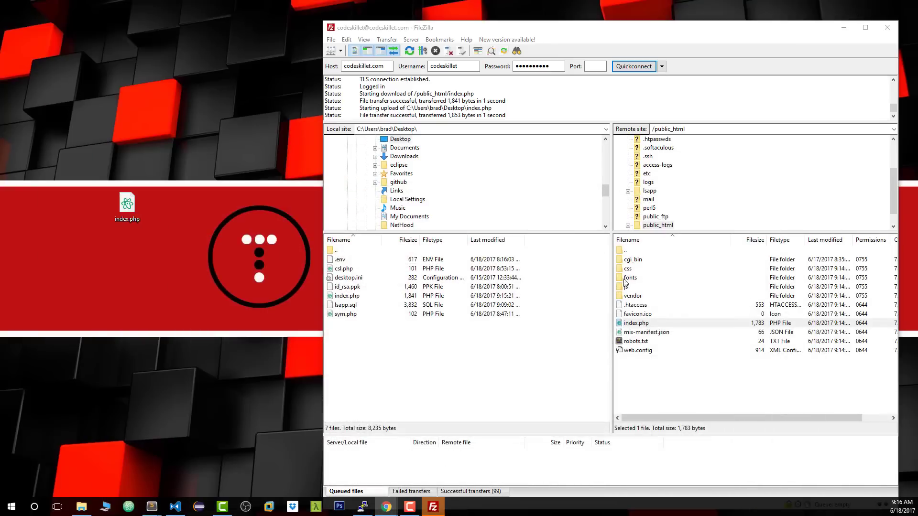
Download .env from the server's /lsapp folder to the desktop.
click(647, 270)
double_click(646, 251)
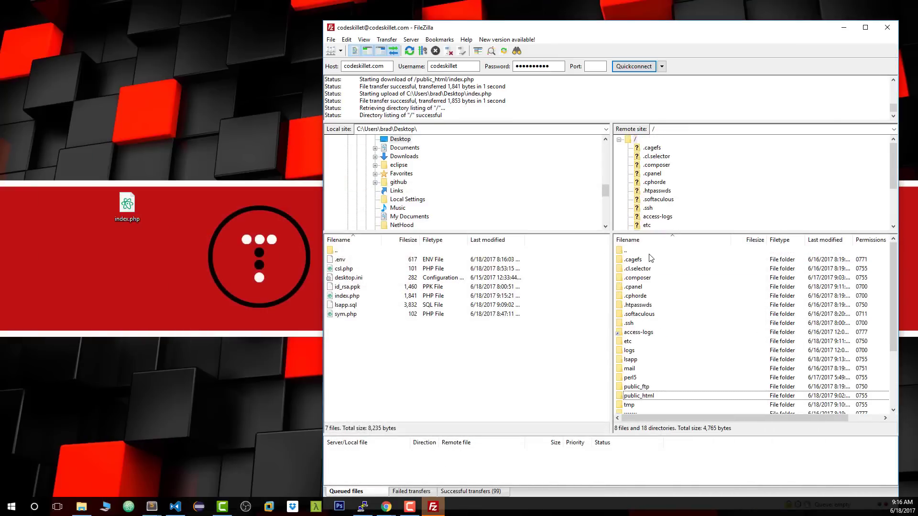
double_click(639, 361)
scroll(664, 357, down, 2)
click(638, 318)
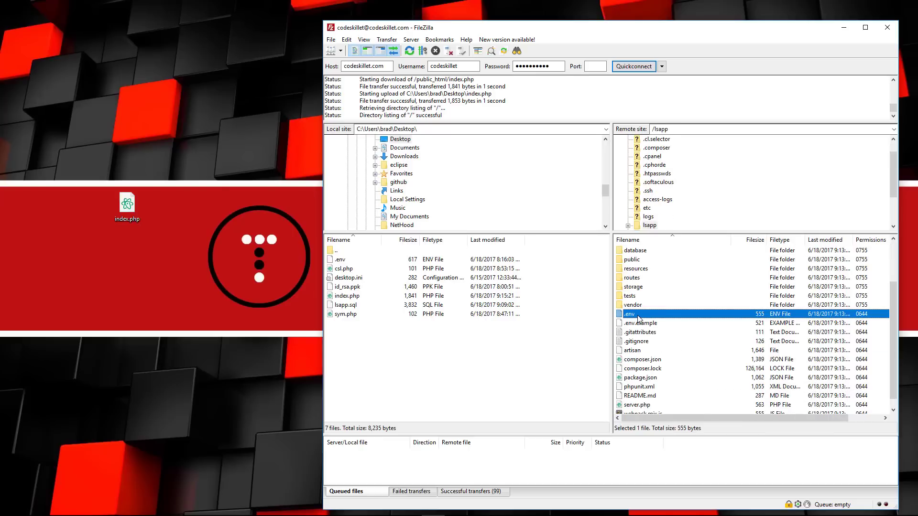
drag(638, 318, 209, 264)
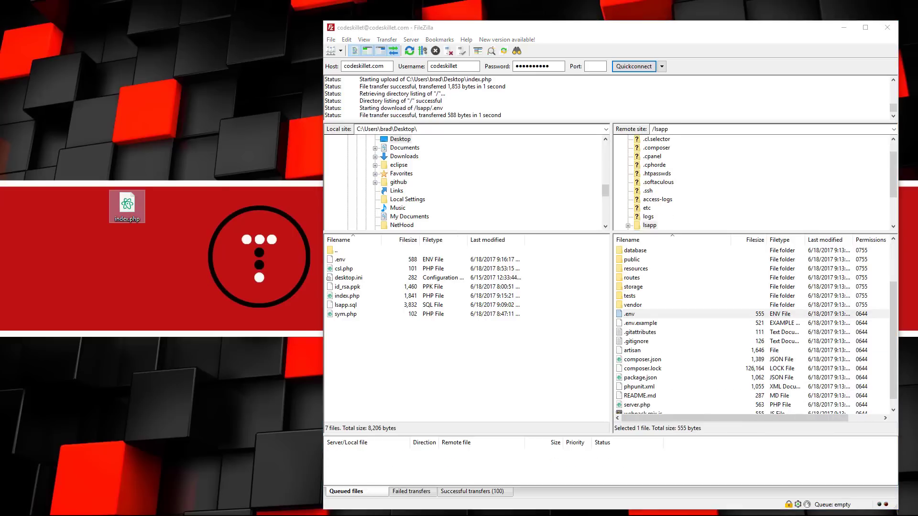
Open the downloaded .env in Sublime Text to view its xxx database placeholders.
right_click(166, 211)
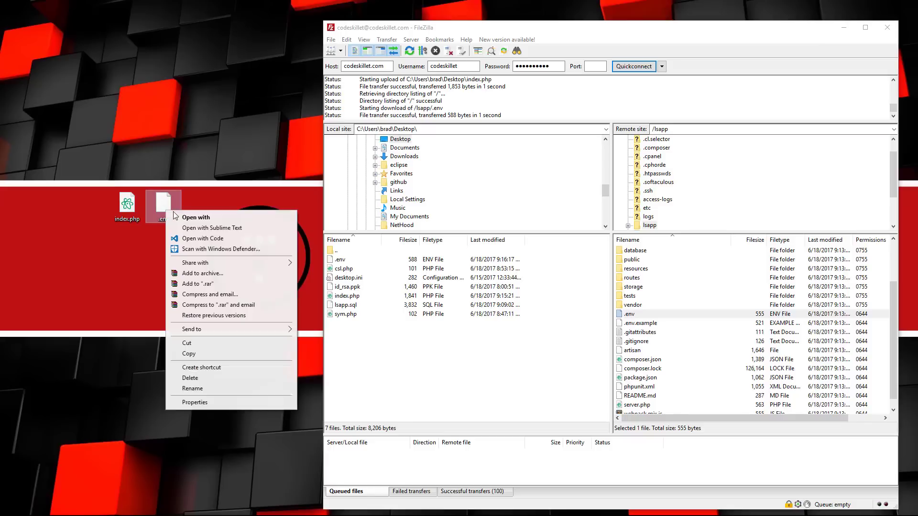
click(202, 228)
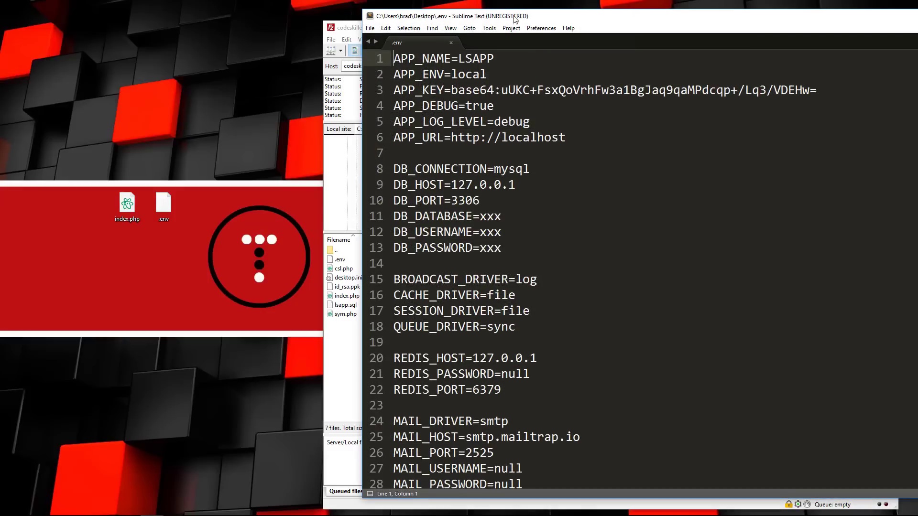
drag(514, 20, 211, 23)
scroll(193, 239, down, 1)
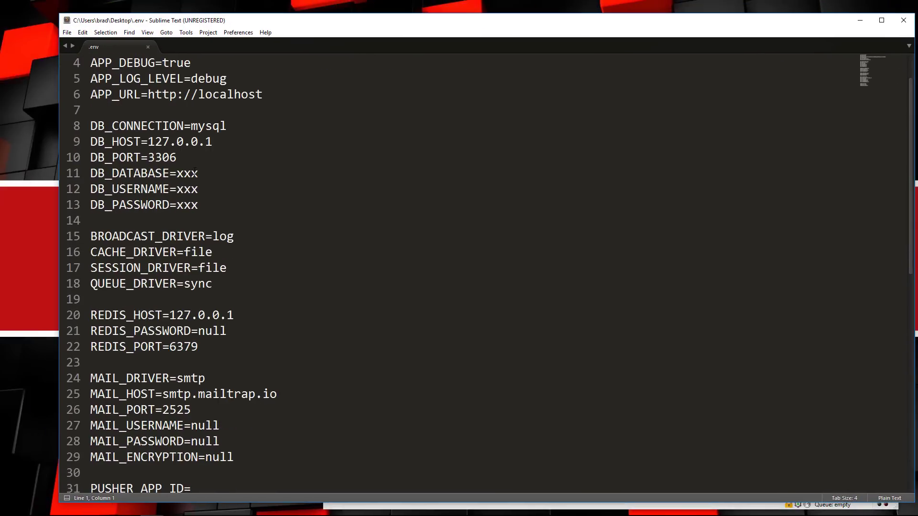
Set database and username to codeskil_lsapp, enter the database password, save, and upload .env.
double_click(187, 174)
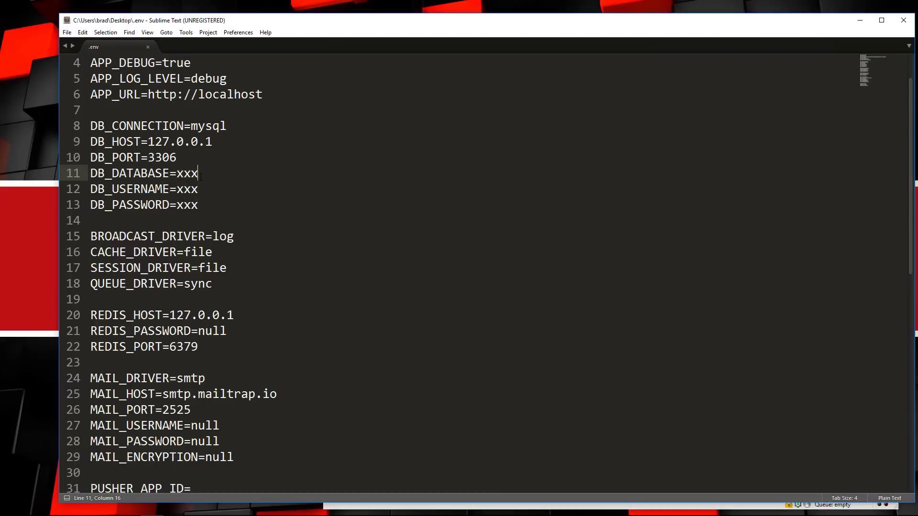
text(code)
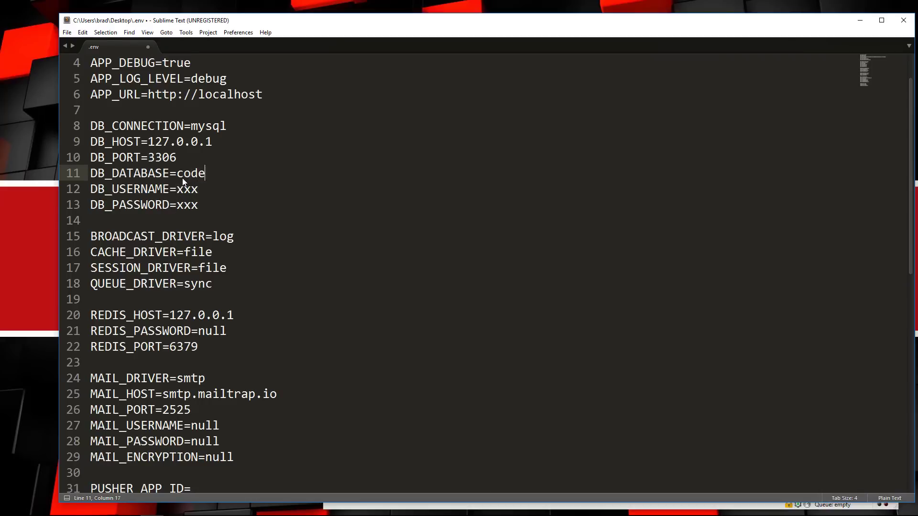
text(skil_lsapp)
drag(294, 171, 178, 172)
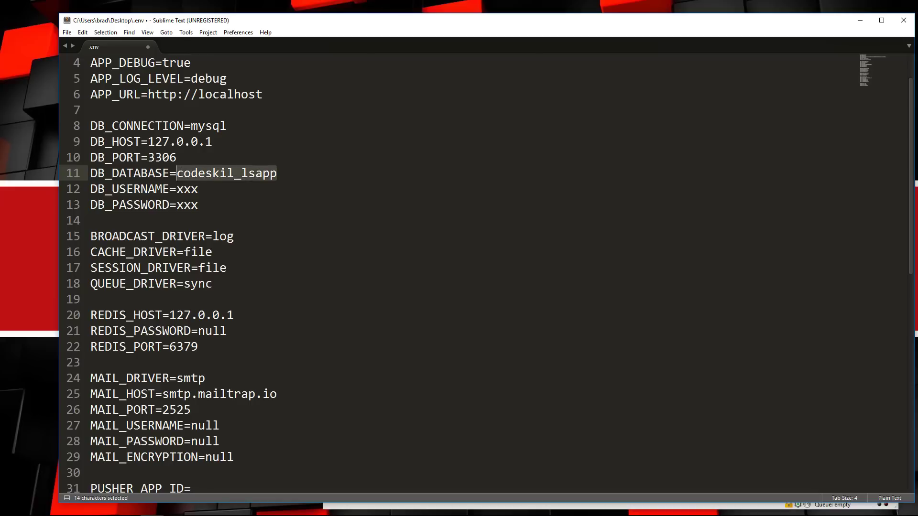
key(ctrl+c)
double_click(191, 190)
key(ctrl+v)
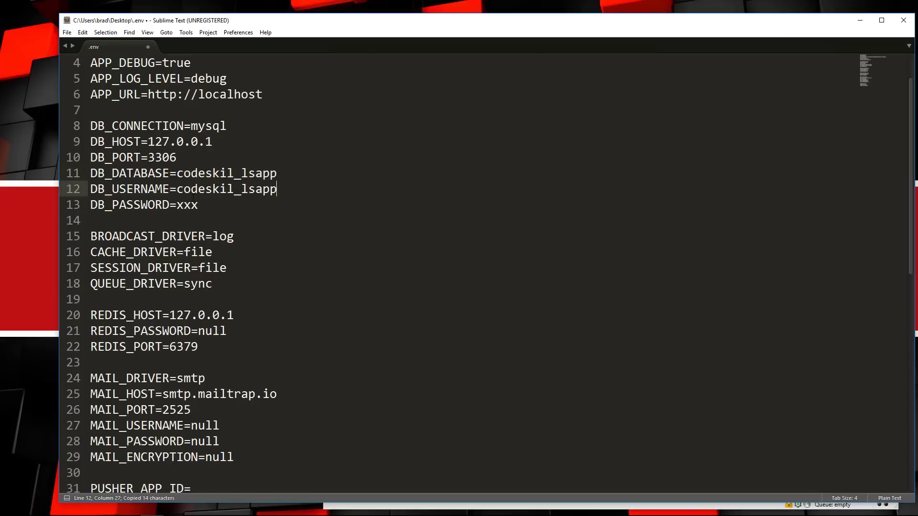
double_click(190, 205)
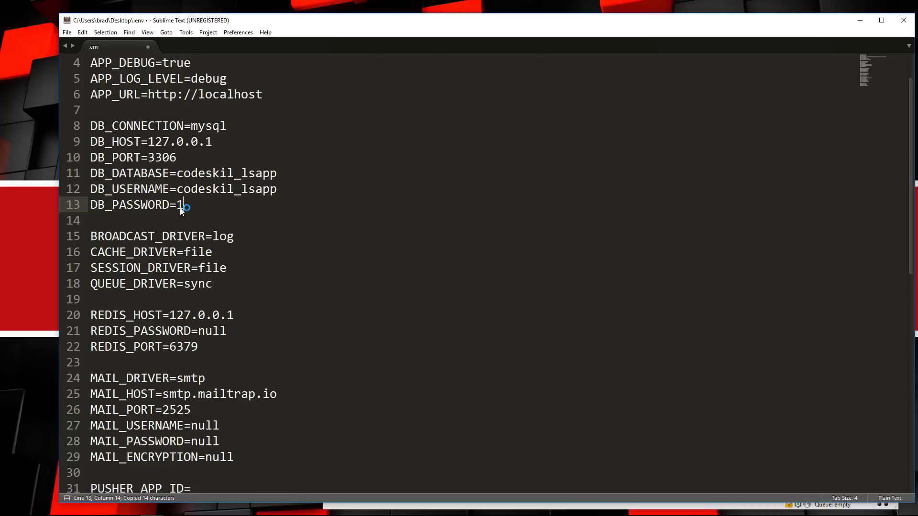
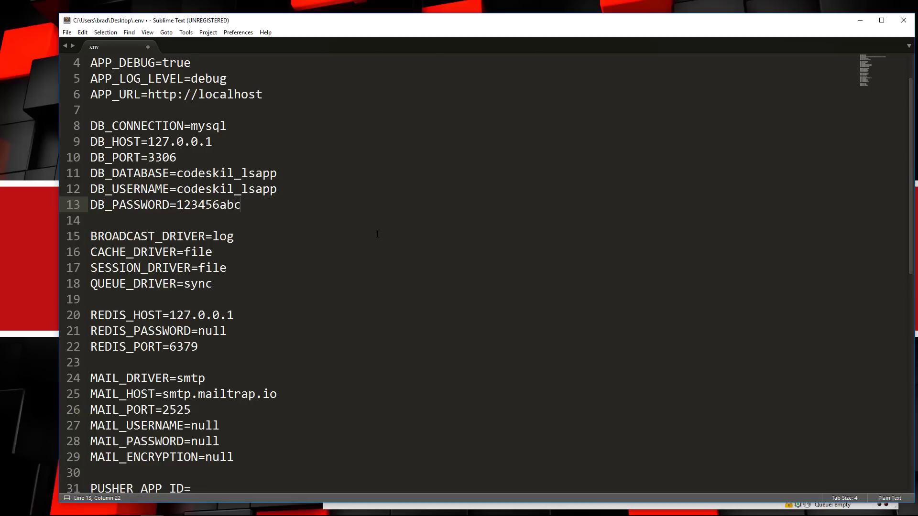
key(ctrl+s)
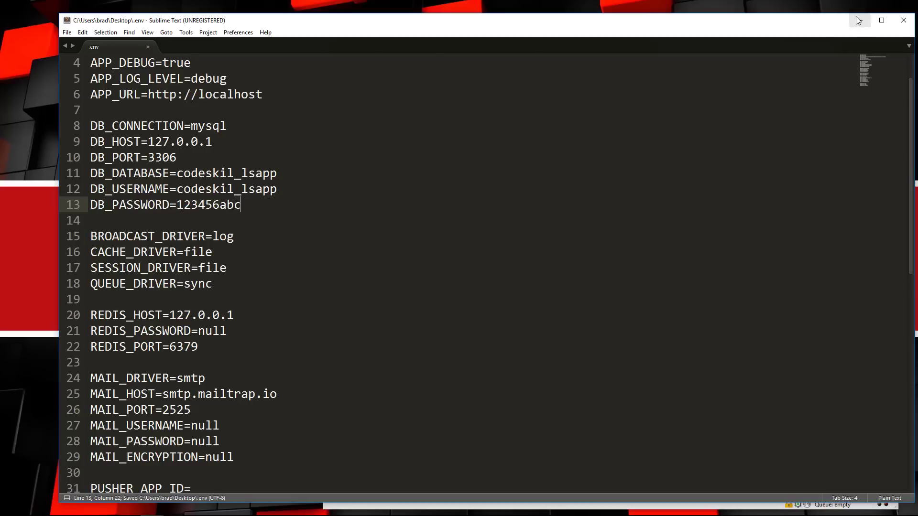
click(860, 20)
drag(168, 207, 698, 370)
Confirm overwriting the server's .env, then return to the codeskillet.com posts page.
click(652, 331)
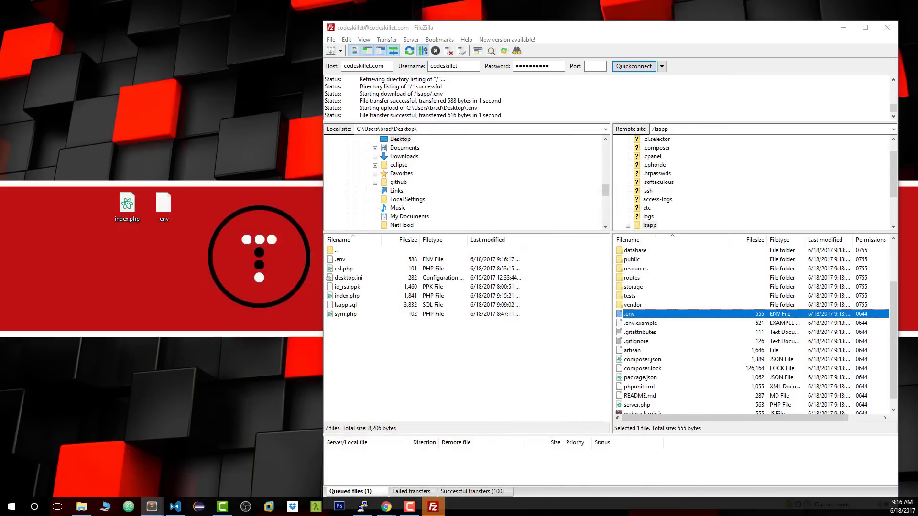
click(385, 511)
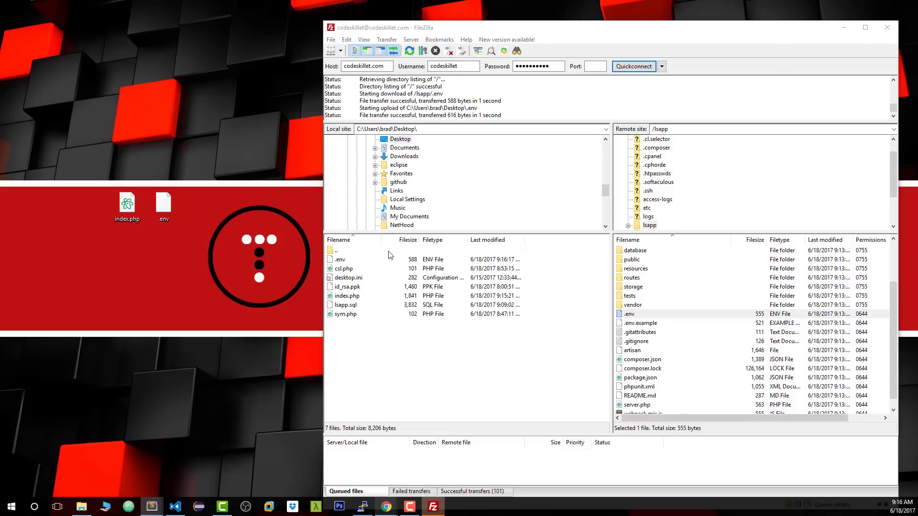
click(296, 465)
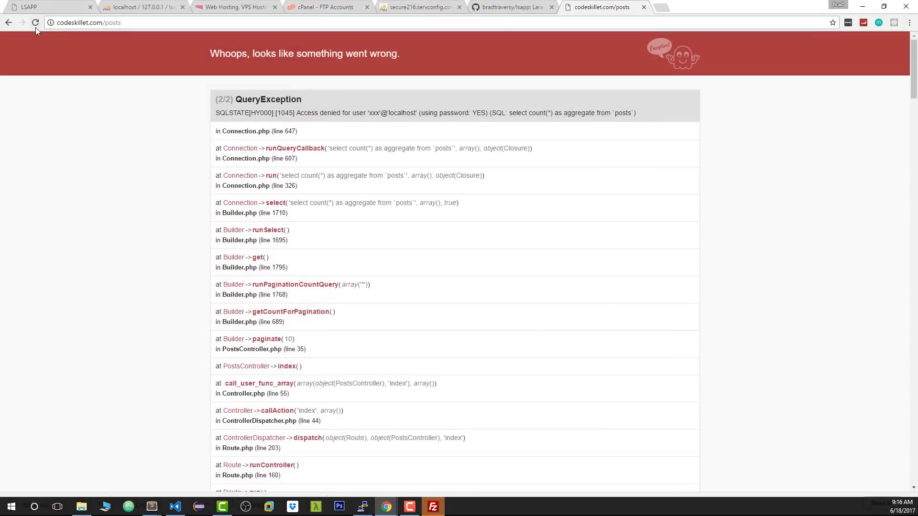